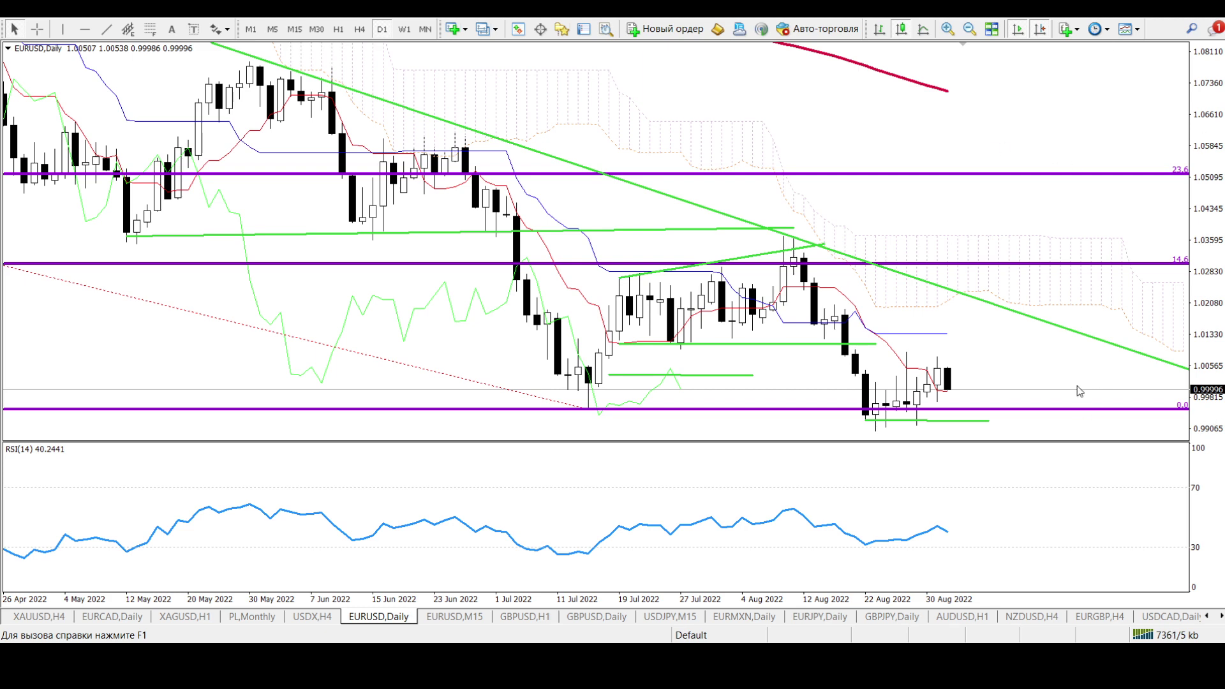
Zoom the EURUSD Daily chart out to December 2021 and compress it to reveal and read the -14.6 level.
key("minus")
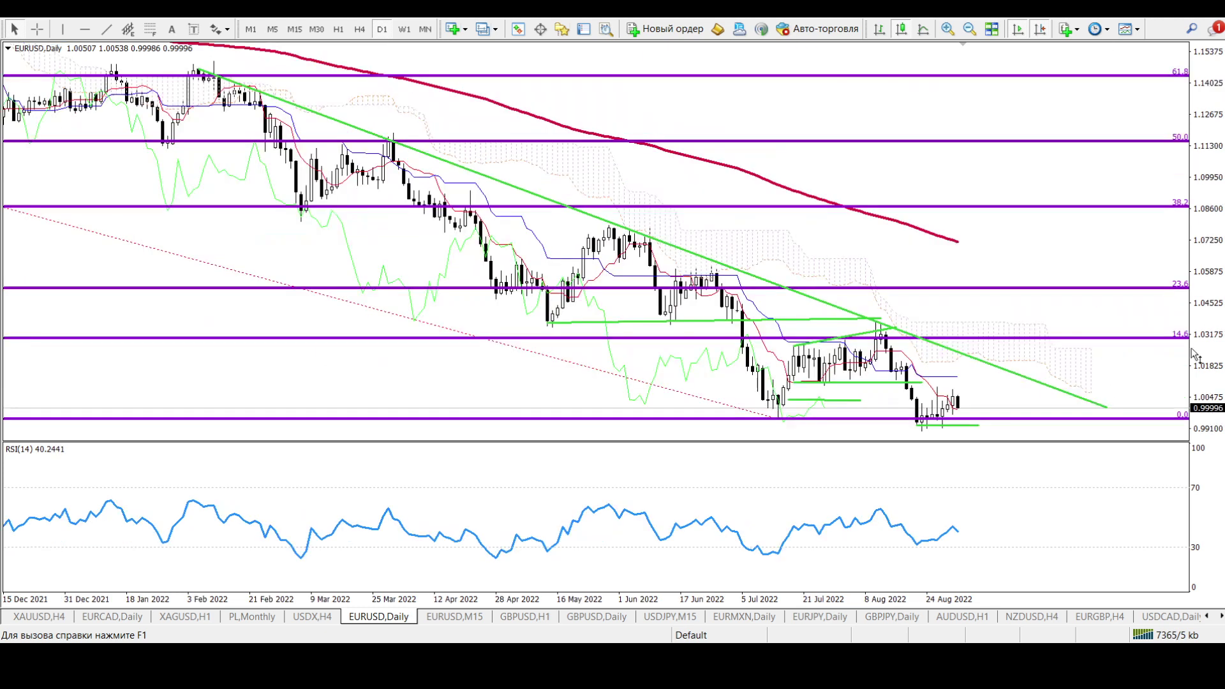
left_click_drag(1206, 312, 1212, 400)
left_click_drag(1219, 271, 1210, 552)
middle_click(1034, 391)
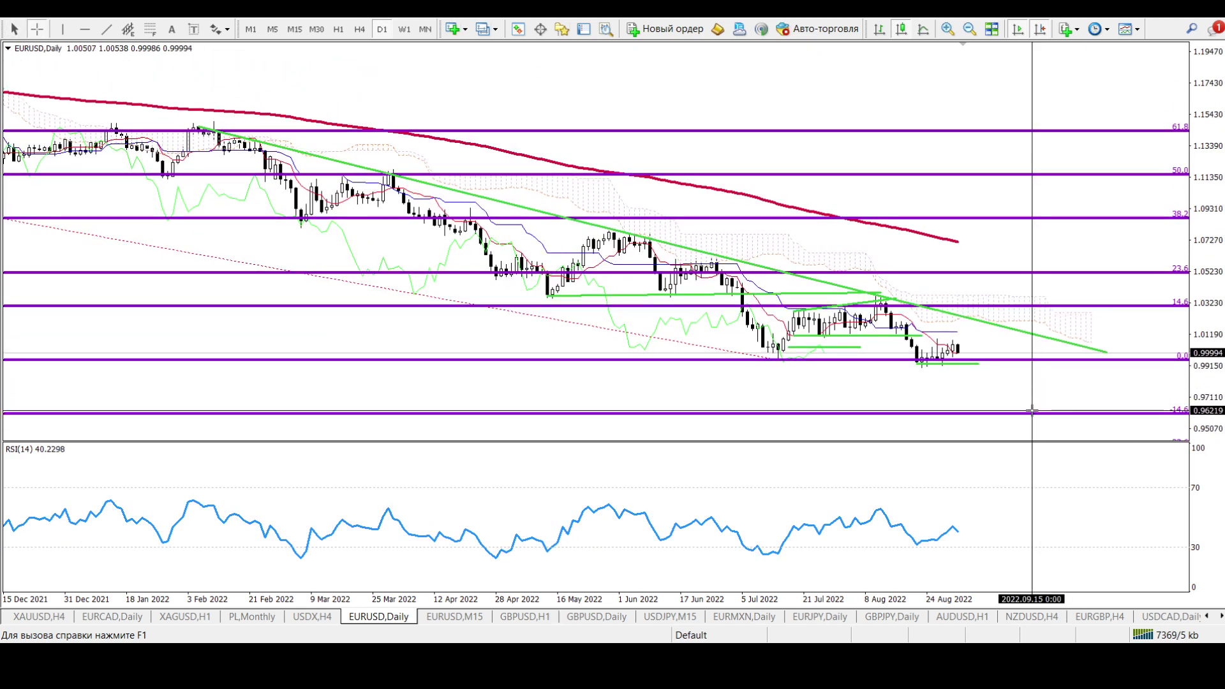
middle_click(1032, 406)
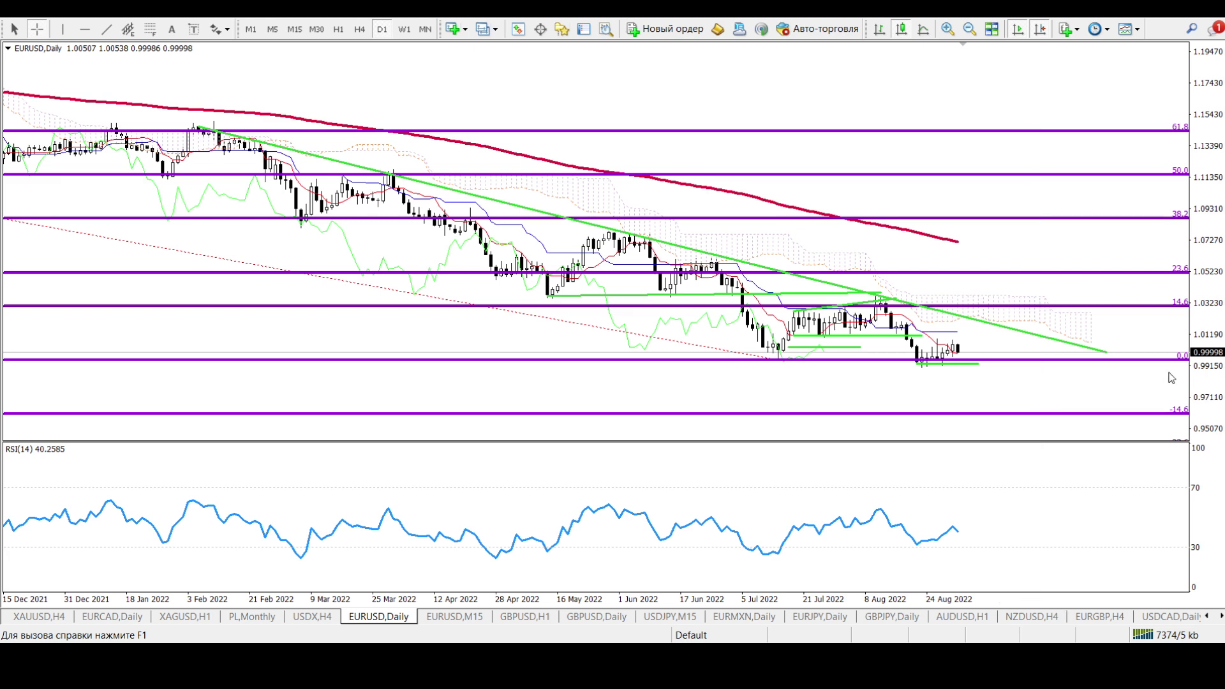
Zoom in on recent daily candles and read the latest lows, the 1.01366 level and 1 Sep values.
left_click_drag(1220, 369, 1218, 355)
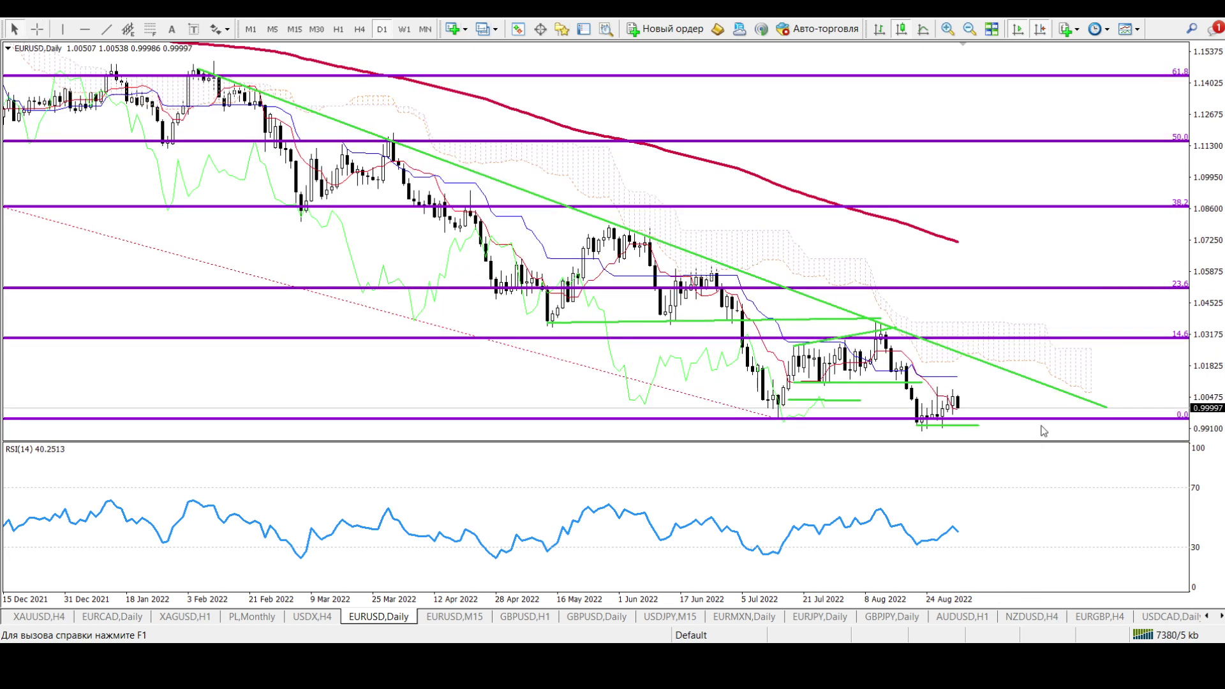
key("plus")
key("plus")
middle_click(983, 412)
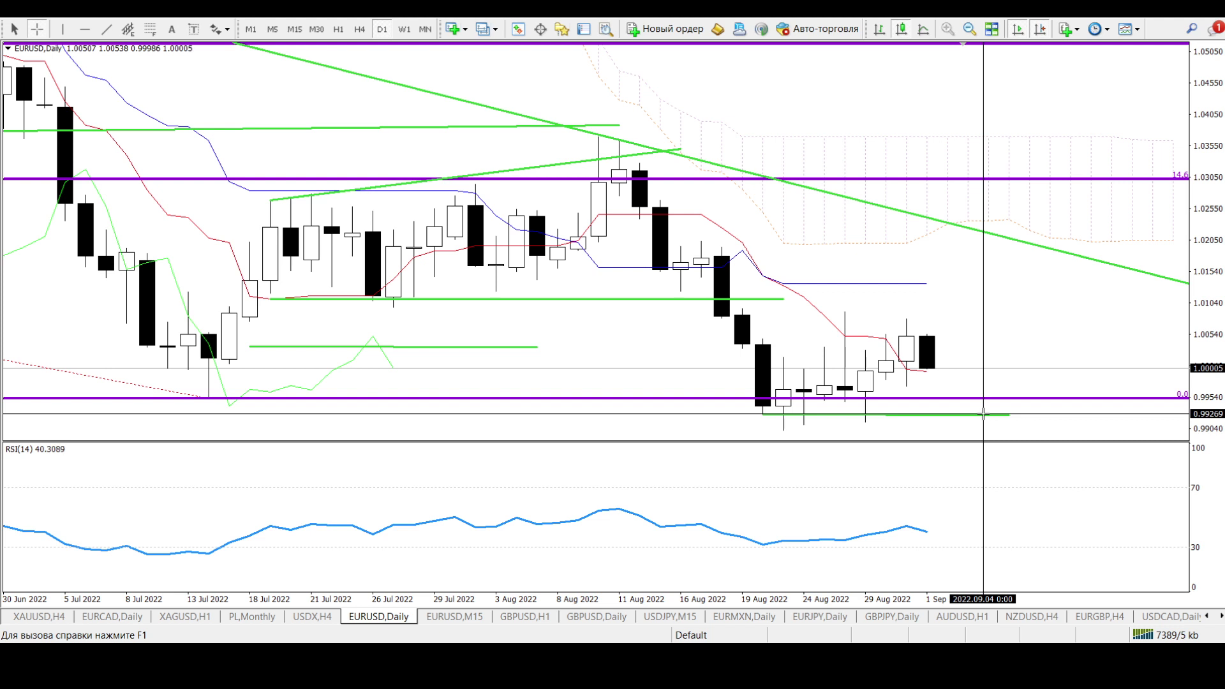
middle_click(983, 412)
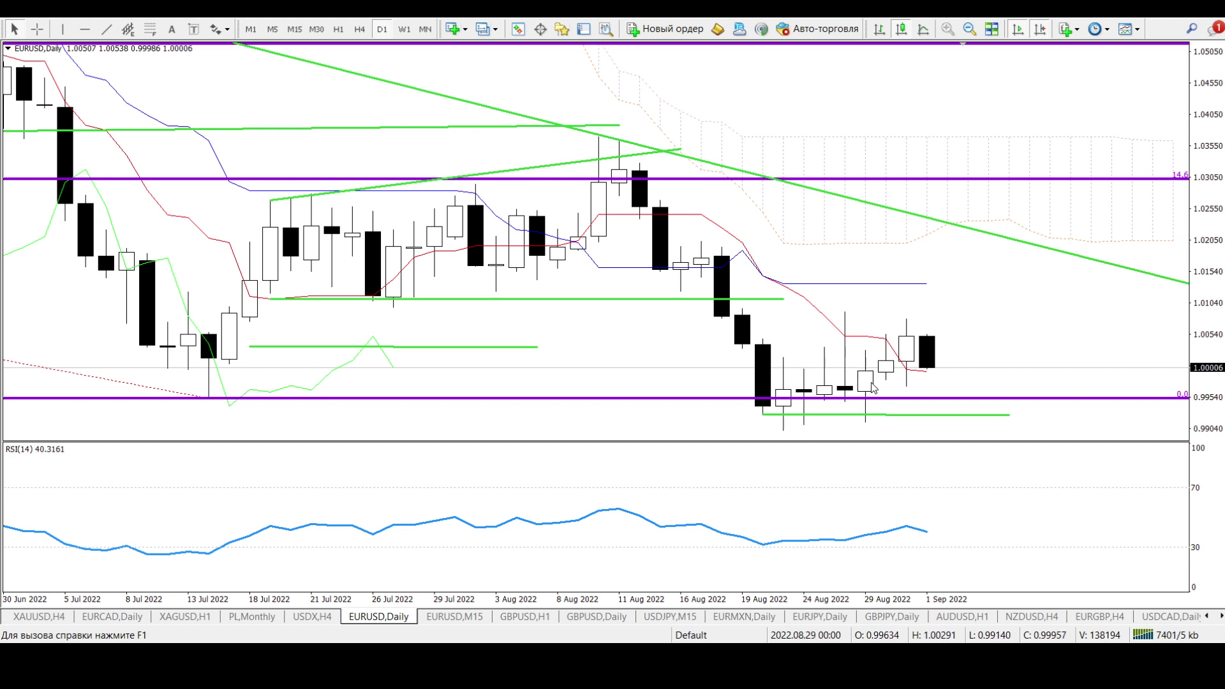
middle_click(973, 286)
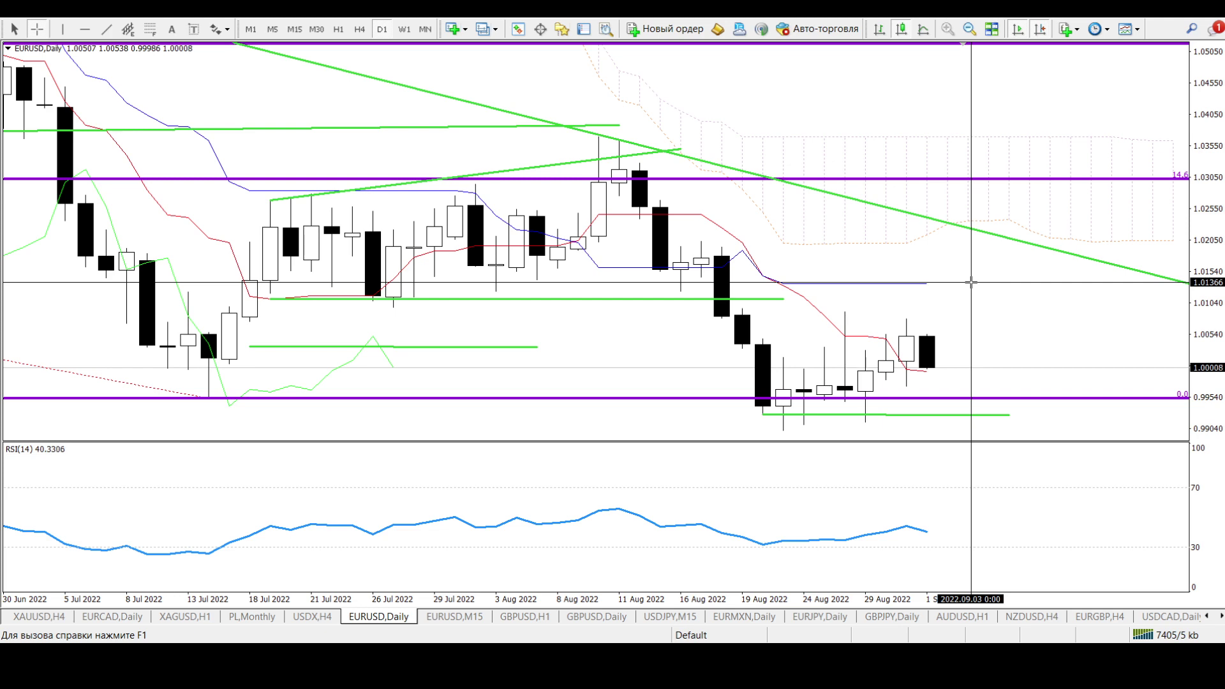
middle_click(970, 282)
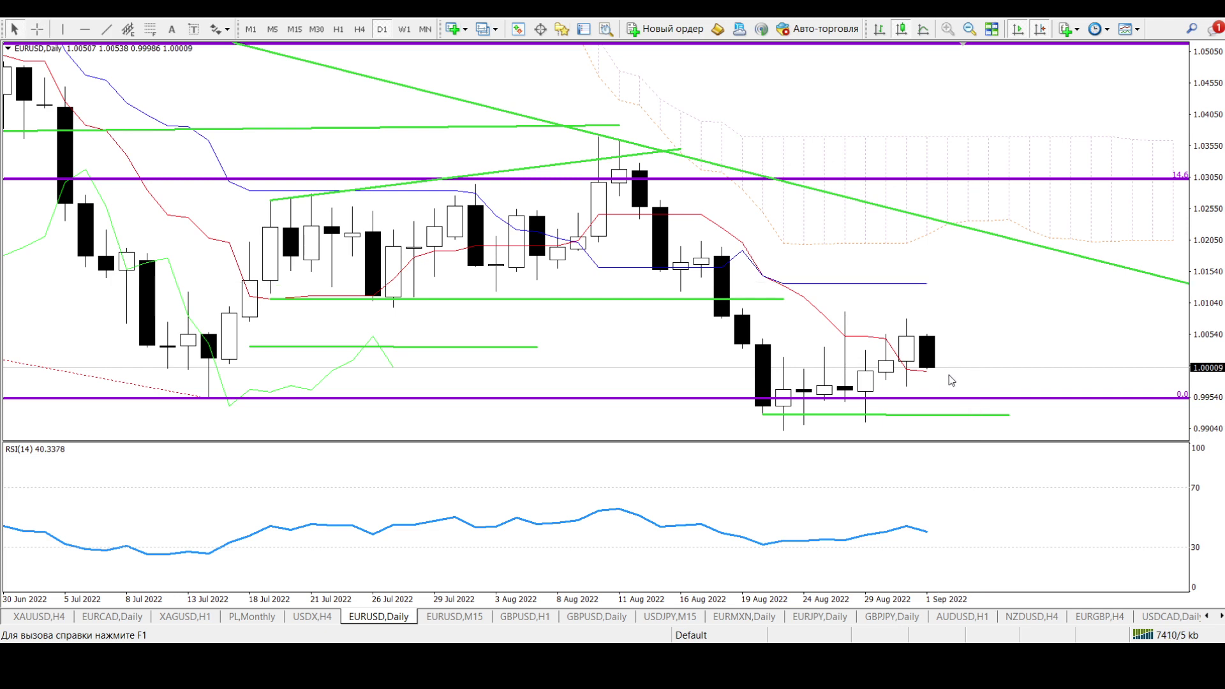
Step EURUSD through H4 and H1 to M30, zooming out each time to show from 22 Aug.
left_click(359, 29)
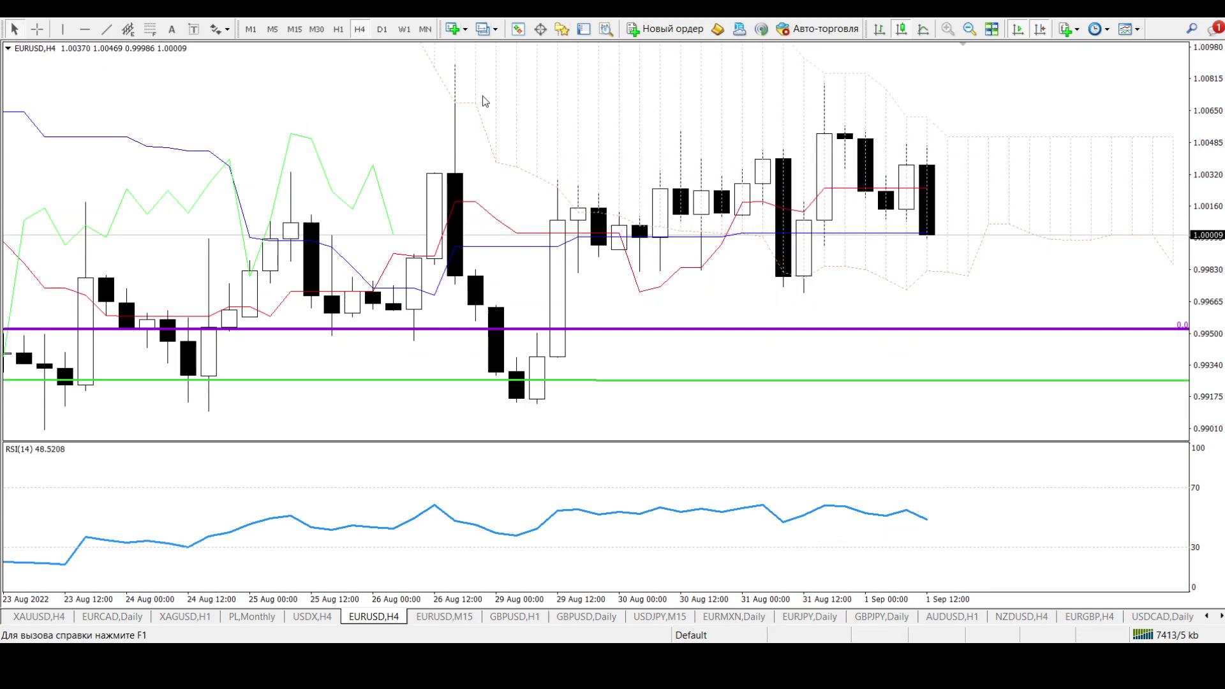
key("minus")
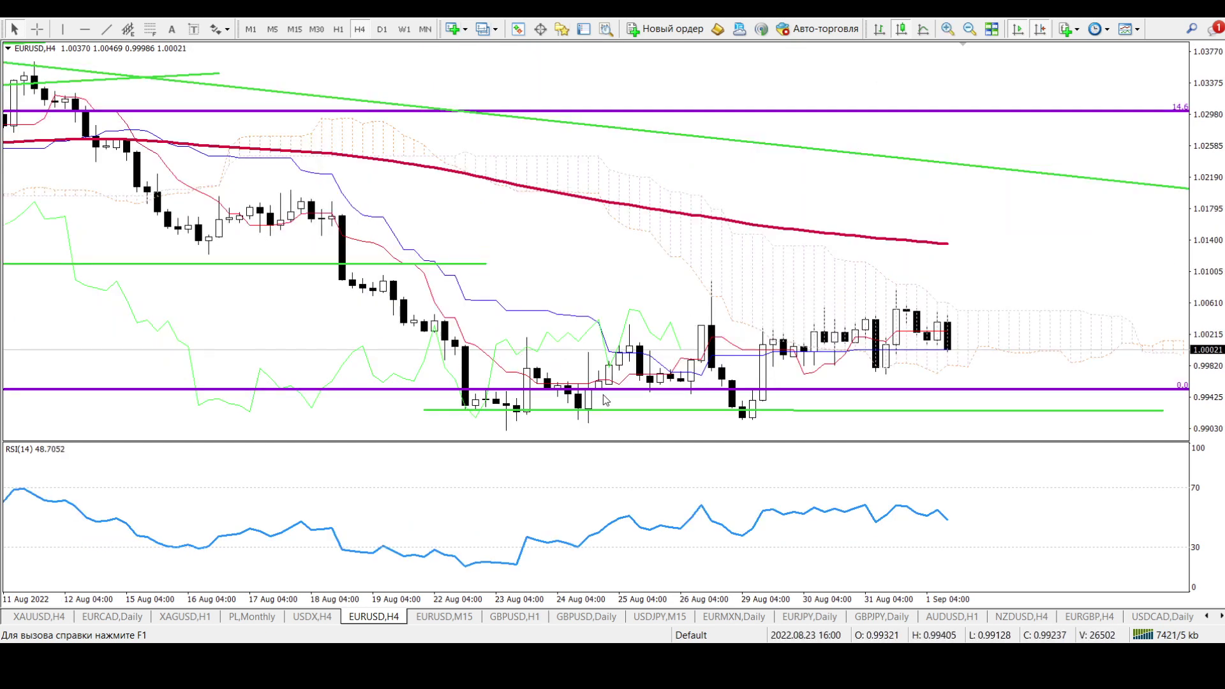
left_click(338, 29)
key("minus")
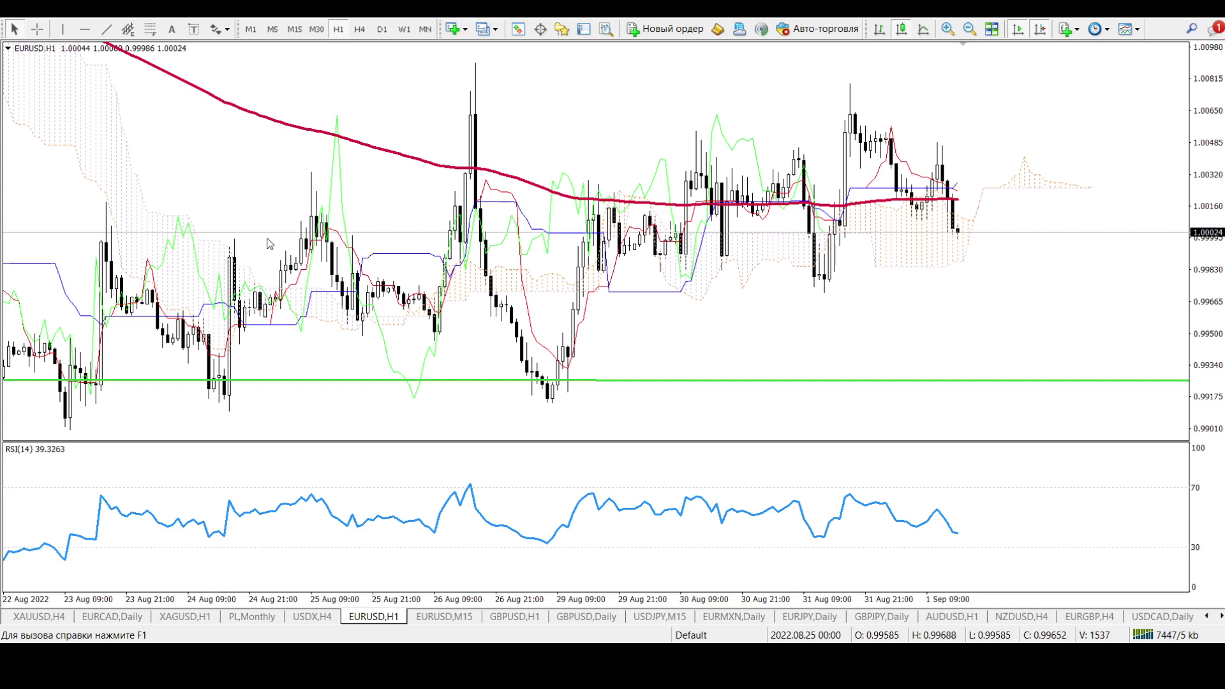
left_click(315, 30)
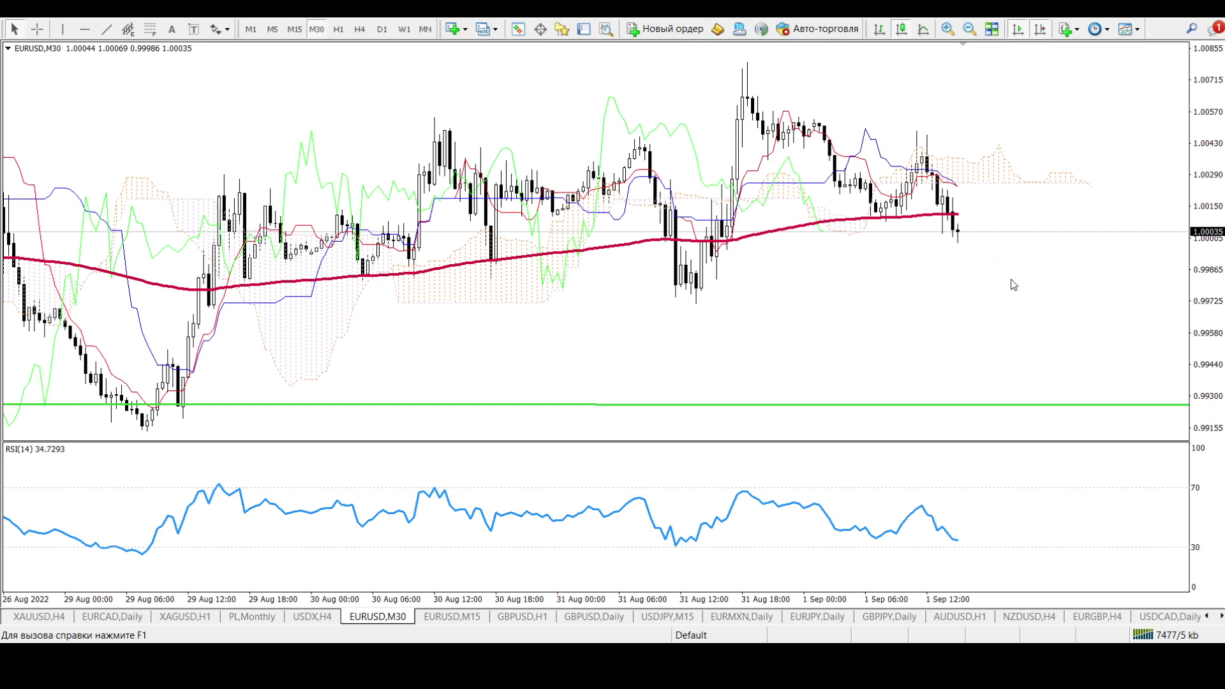
key("minus")
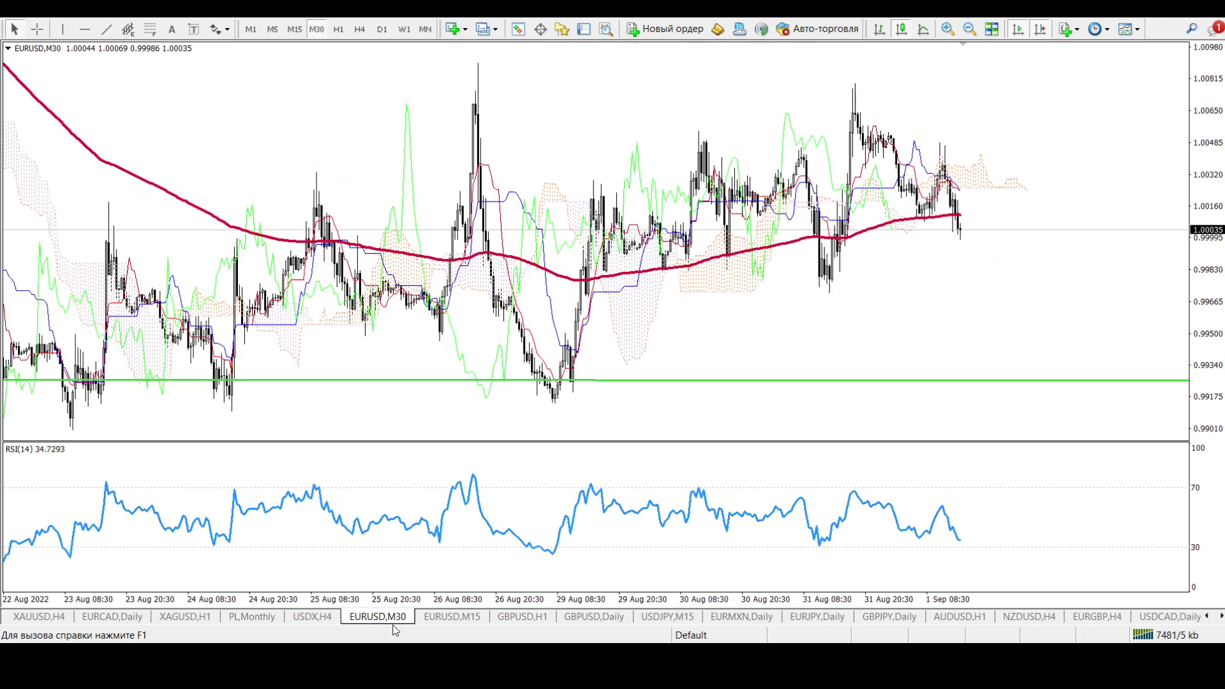
Show the EURUSD M15 chart zoomed in from 26 Aug and read the latest Stochastic(14,3,5) peak value.
left_click(452, 618)
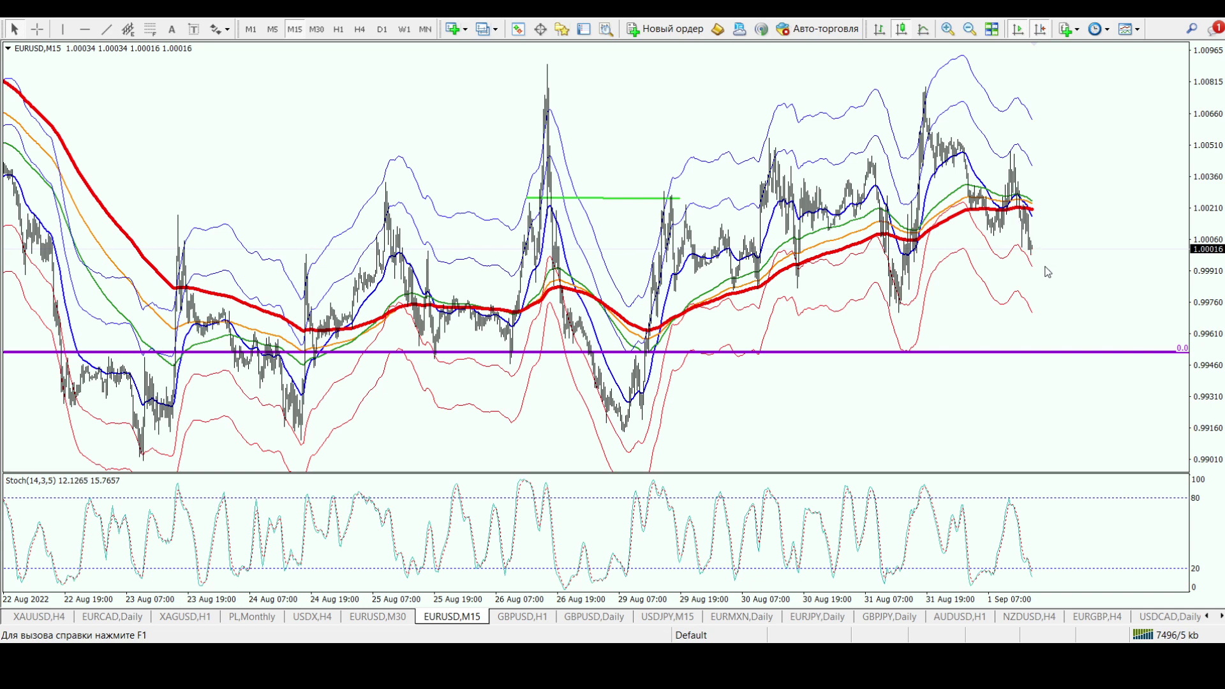
key("plus")
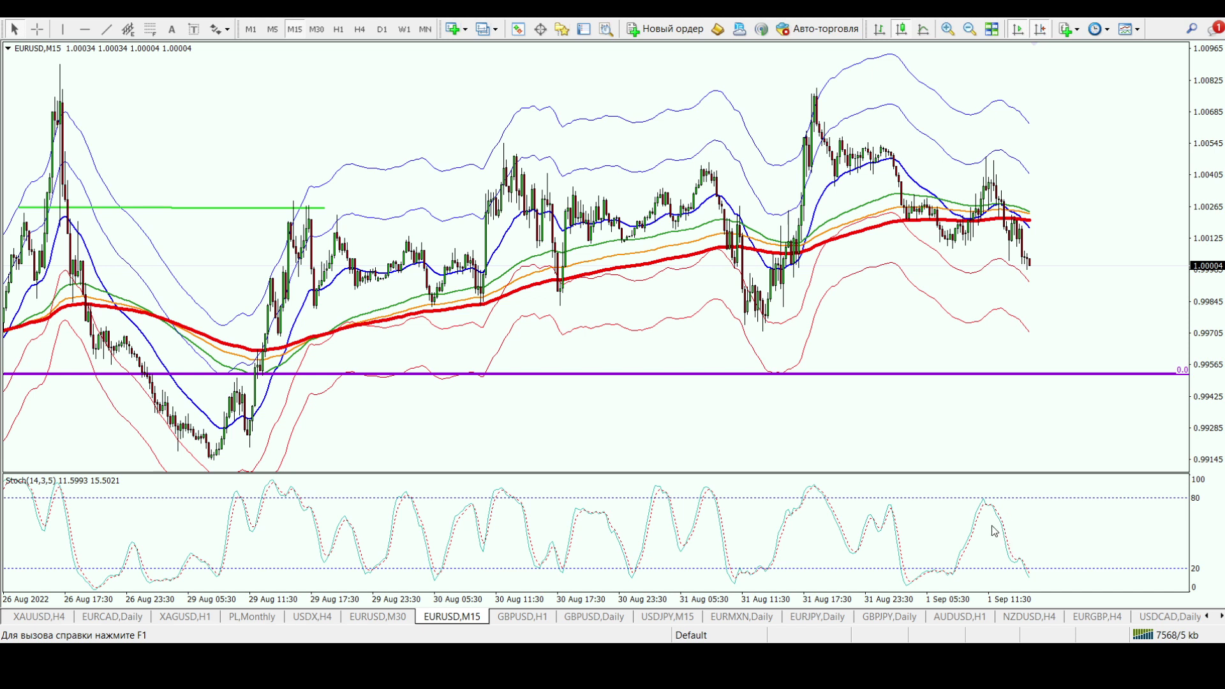
middle_click(986, 501)
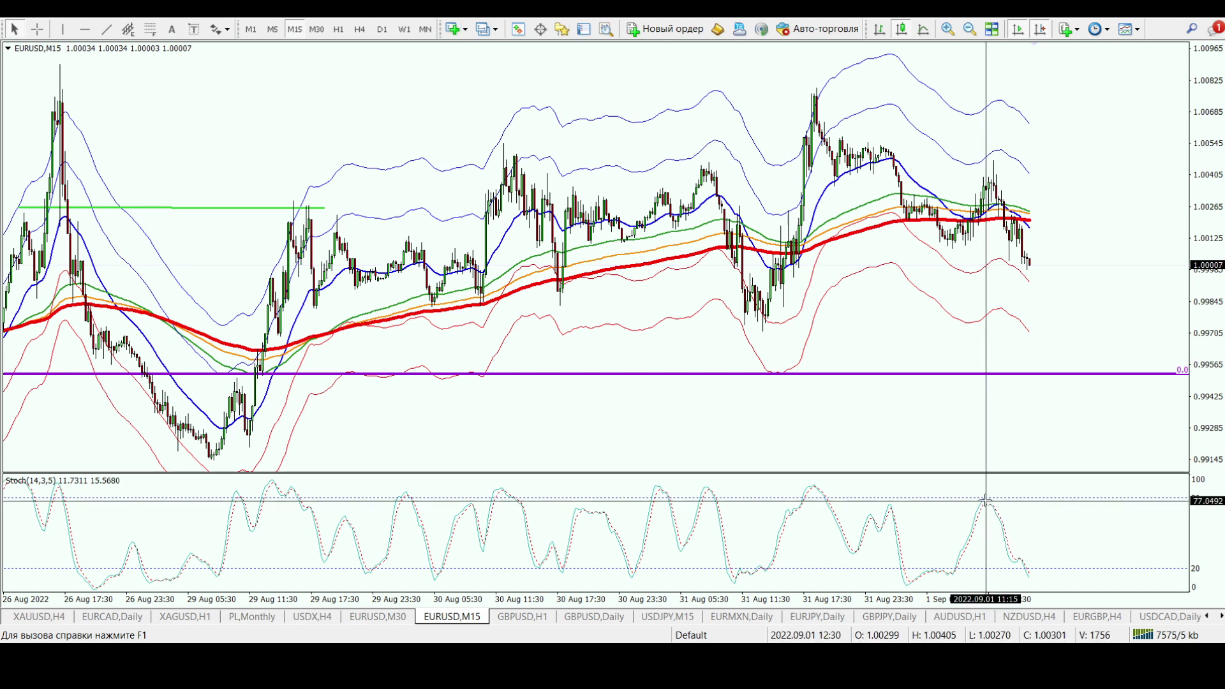
left_click(986, 500)
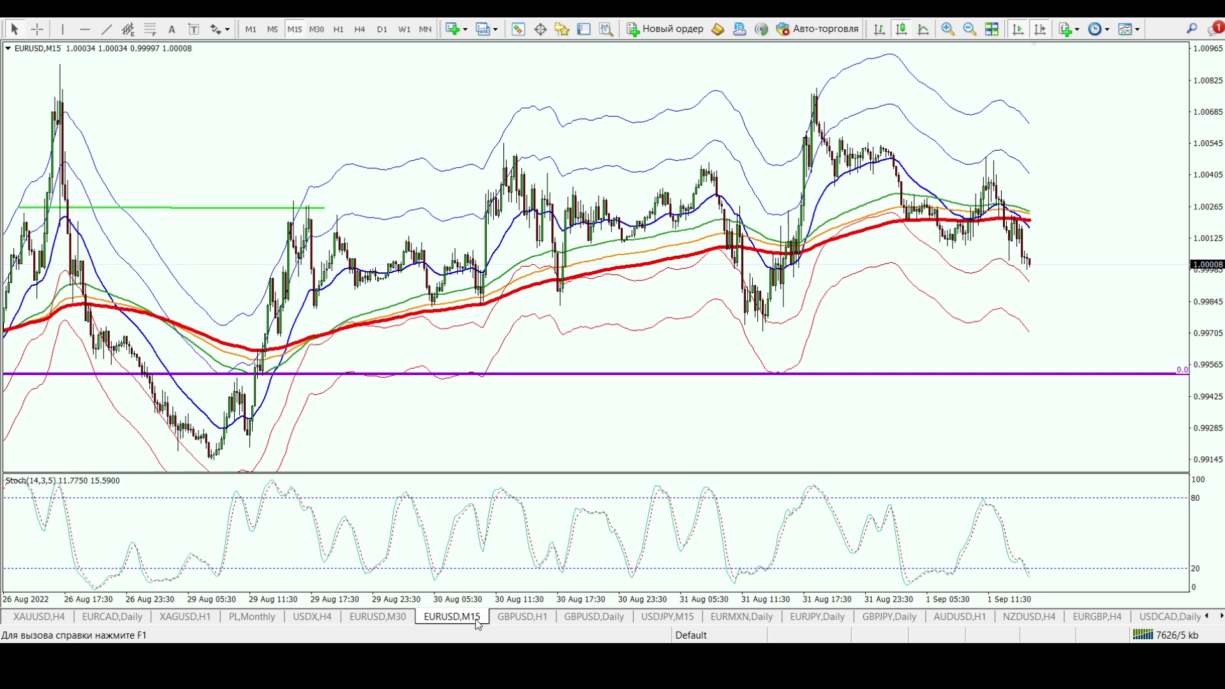
Zoom in on the GBPUSD H1 chart and read the price at the short support trendline.
left_click(530, 620)
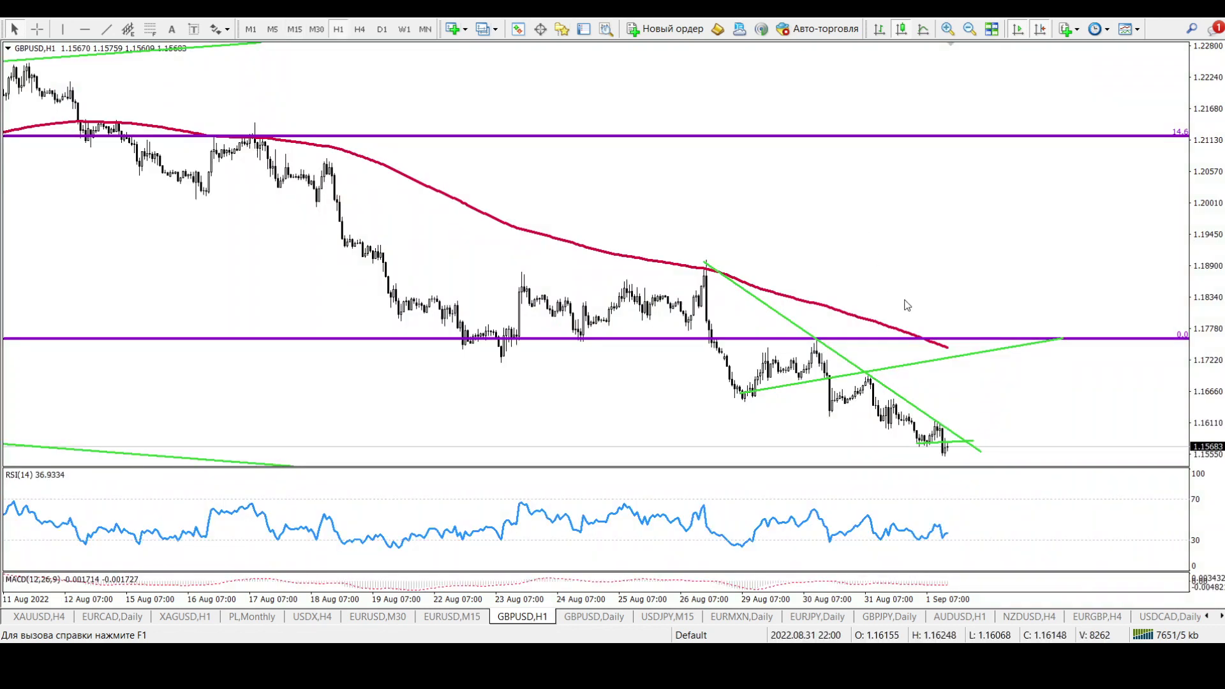
key("plus")
key("plus")
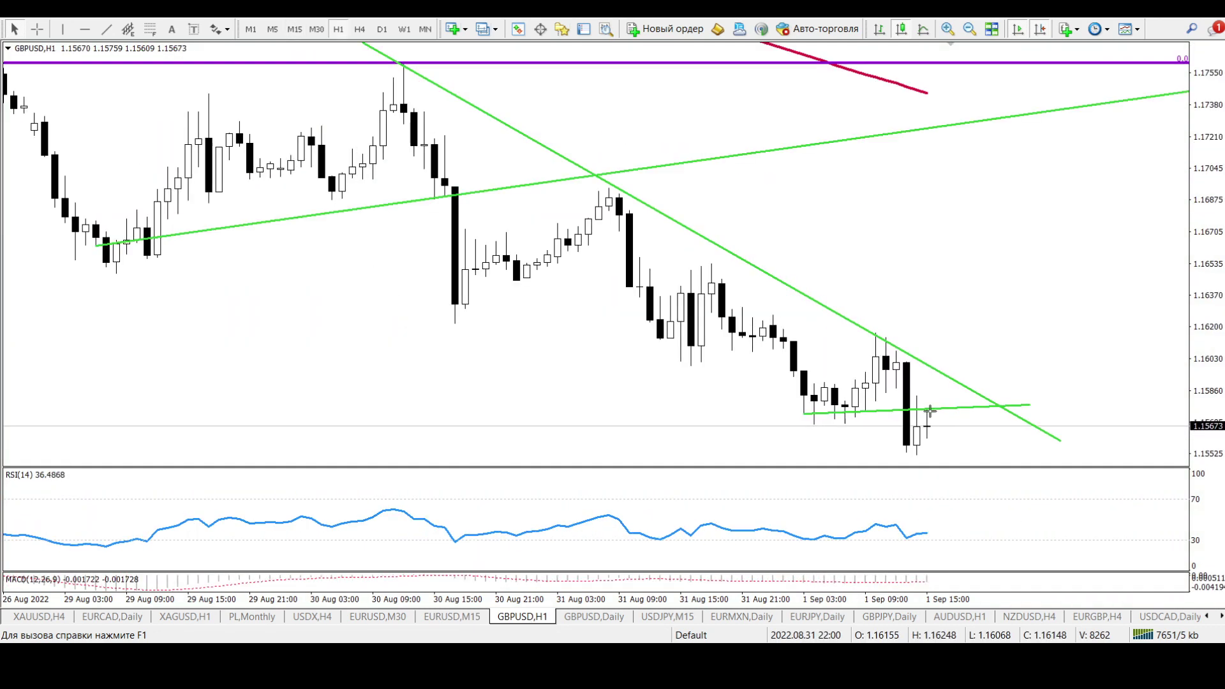
middle_click(949, 410)
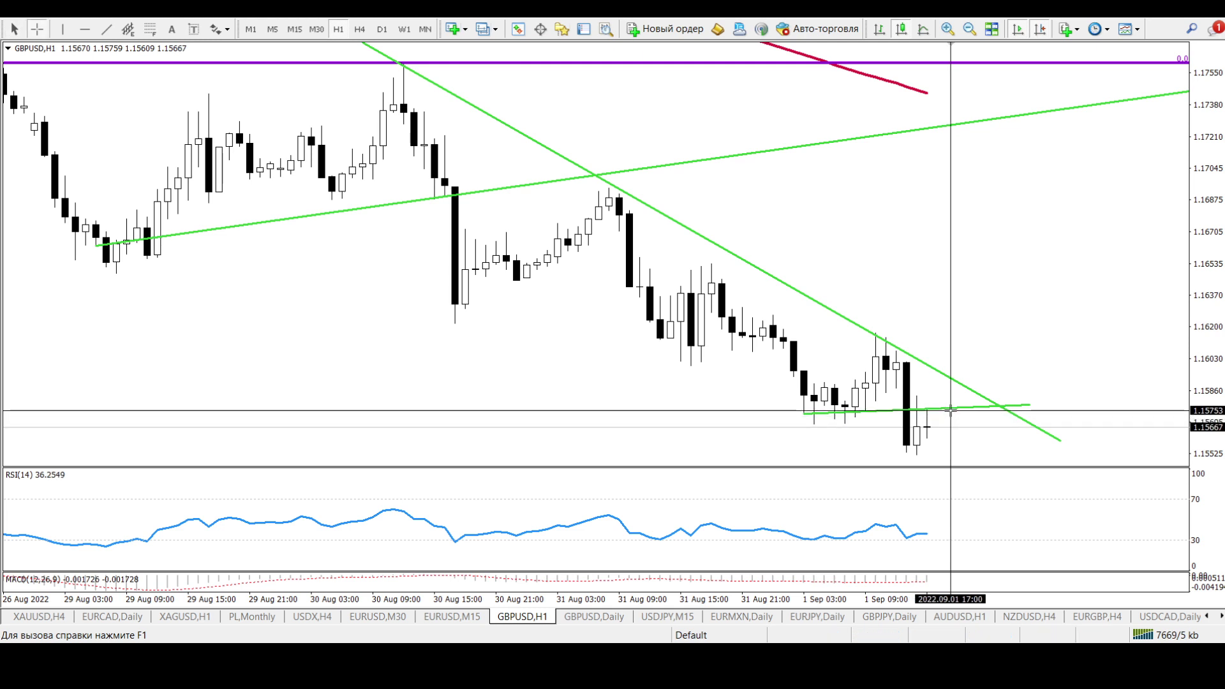
middle_click(957, 419)
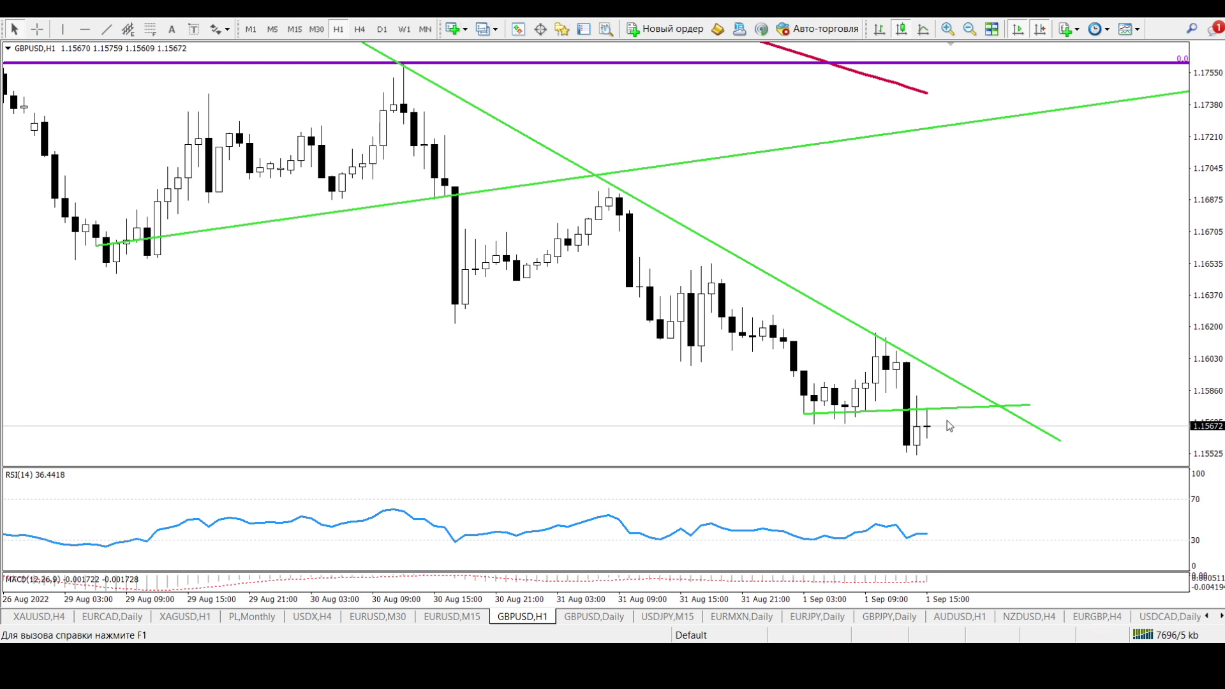
View GBPUSD H4 from 21 Jul, read where the lower trendline meets -14.6, then go weekly.
left_click(358, 30)
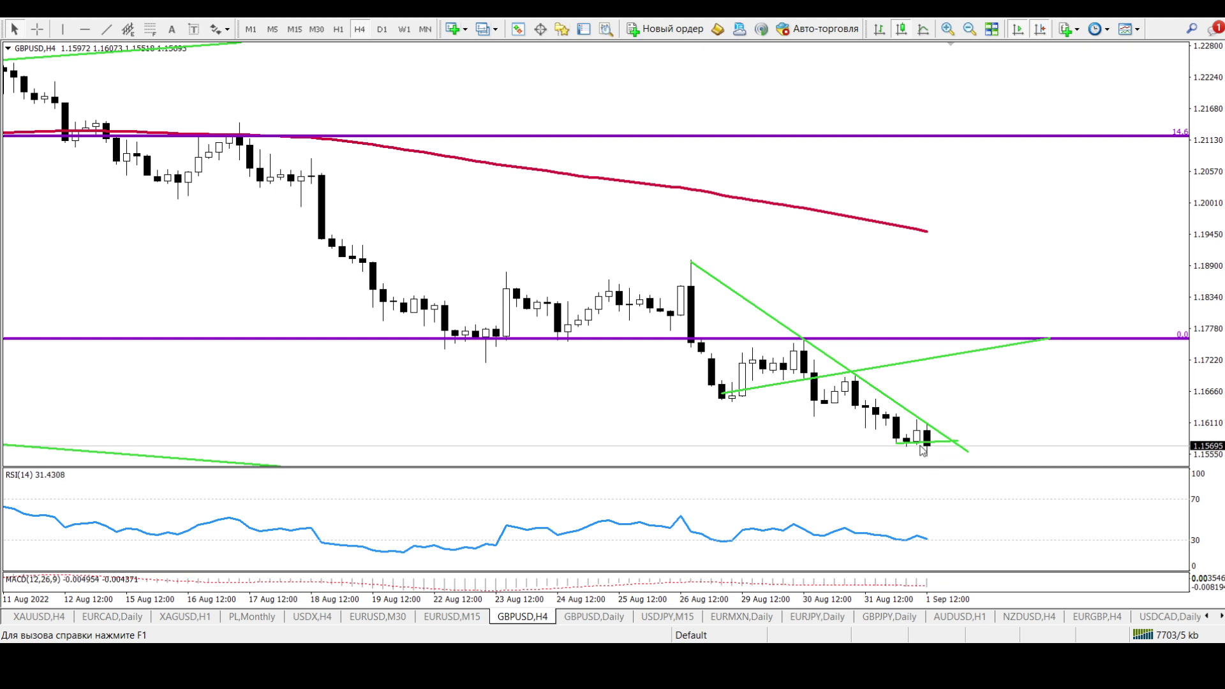
key("minus")
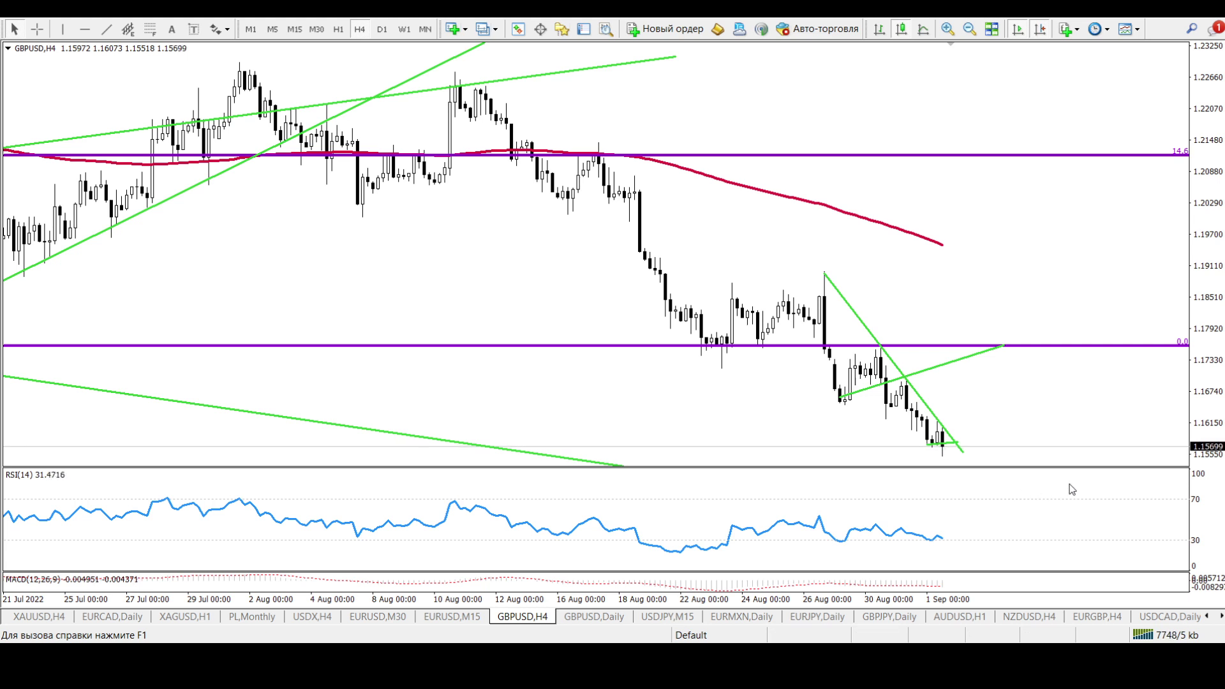
left_click_drag(1220, 291, 1220, 344)
middle_click(1002, 446)
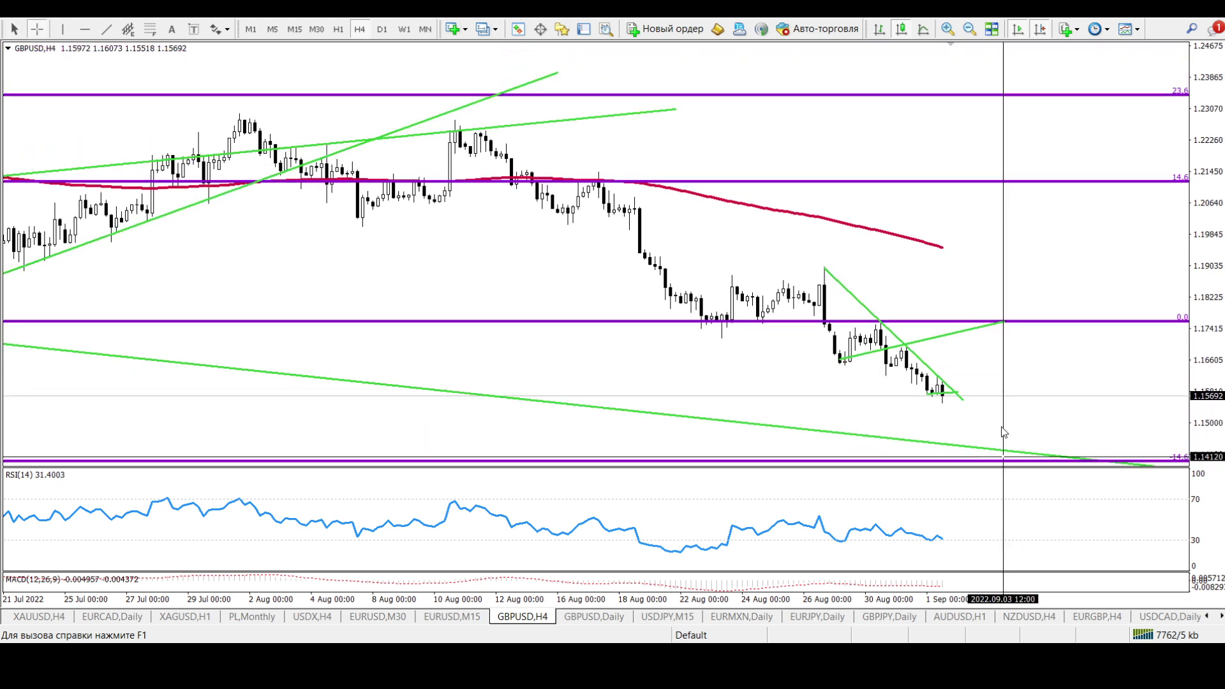
left_click(404, 29)
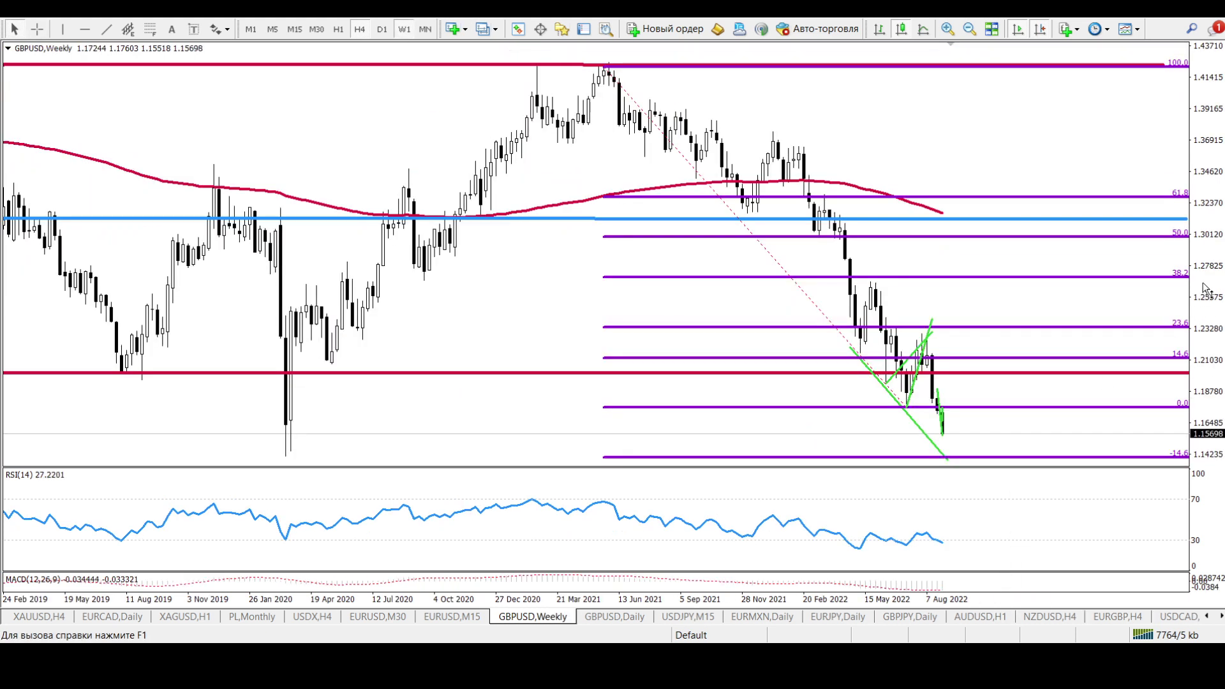
left_click_drag(1207, 290, 1207, 316)
middle_click(938, 440)
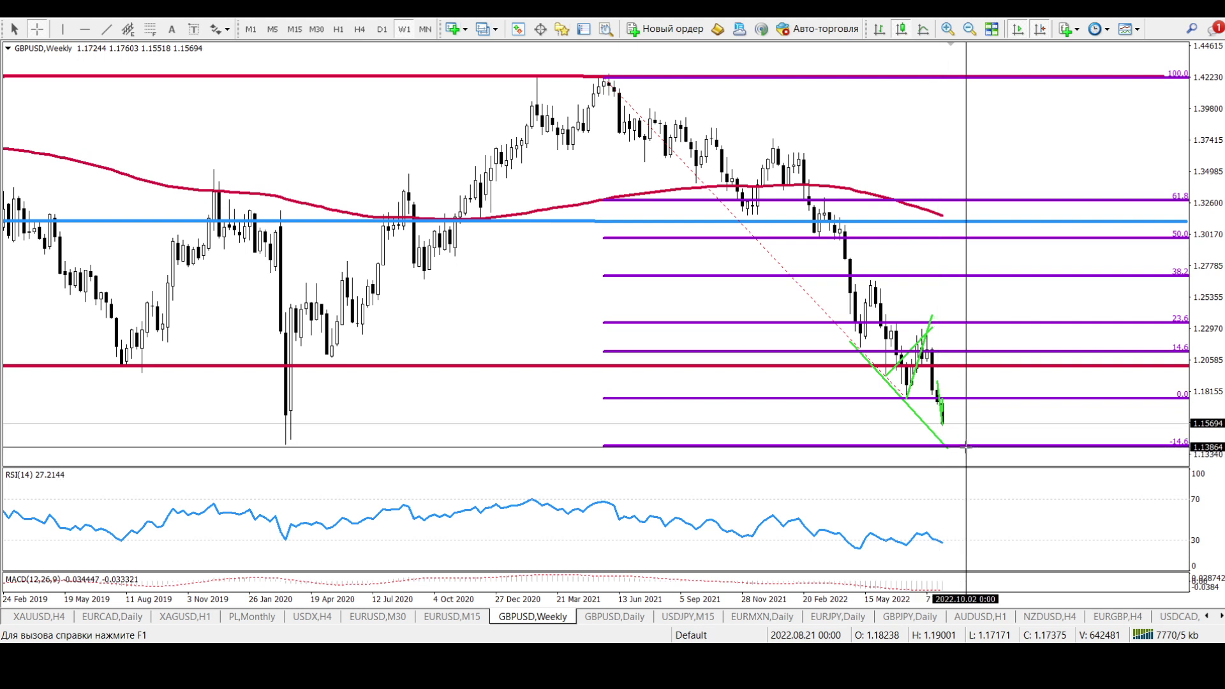
left_click(966, 447)
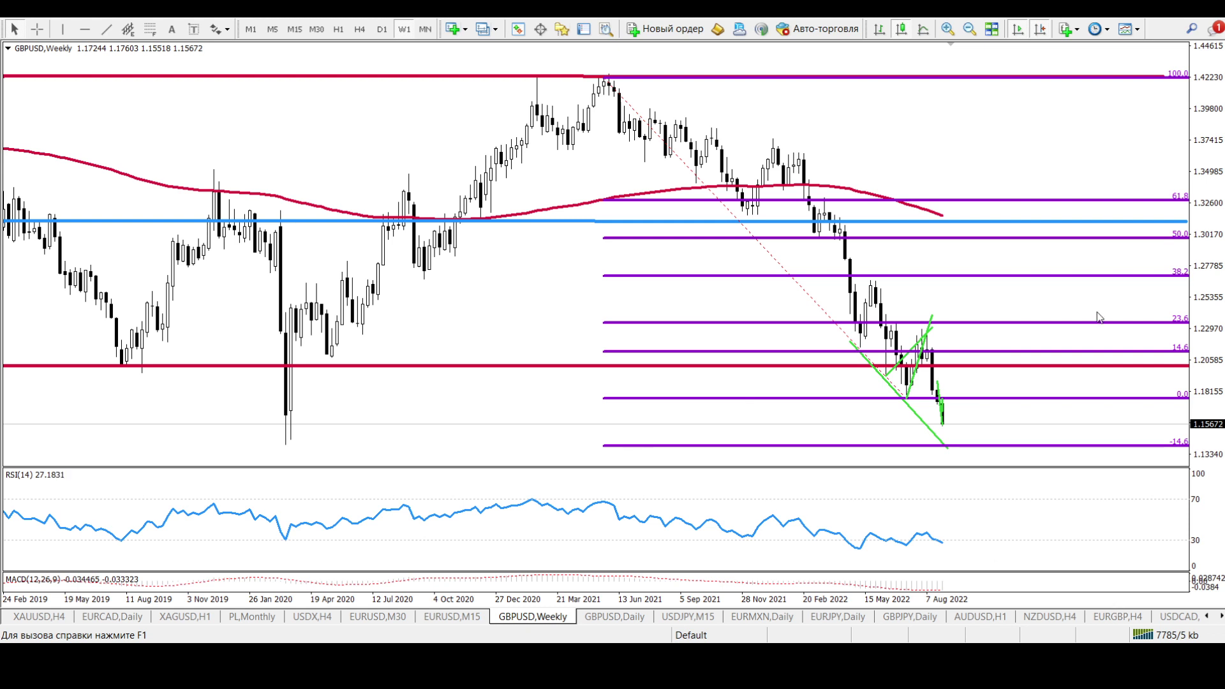
Review GBPUSD on D1, then zoom into the H4 candles covering 23 Aug to 1 Sep.
left_click(378, 30)
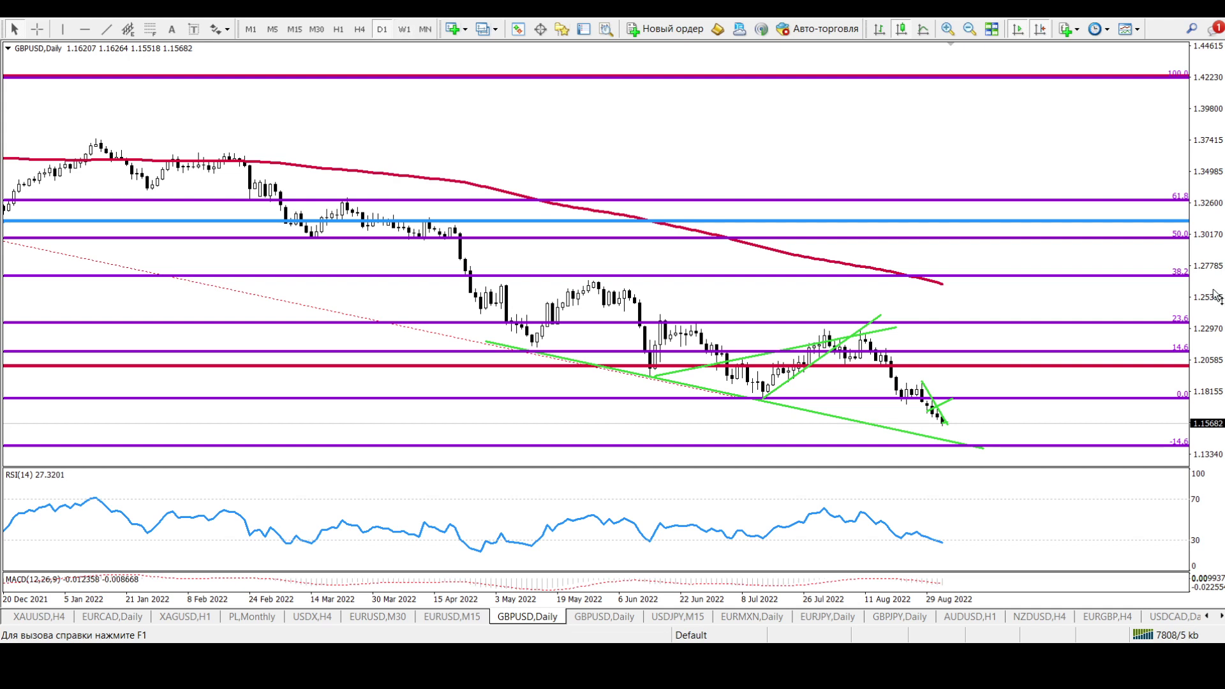
key("plus")
key("plus")
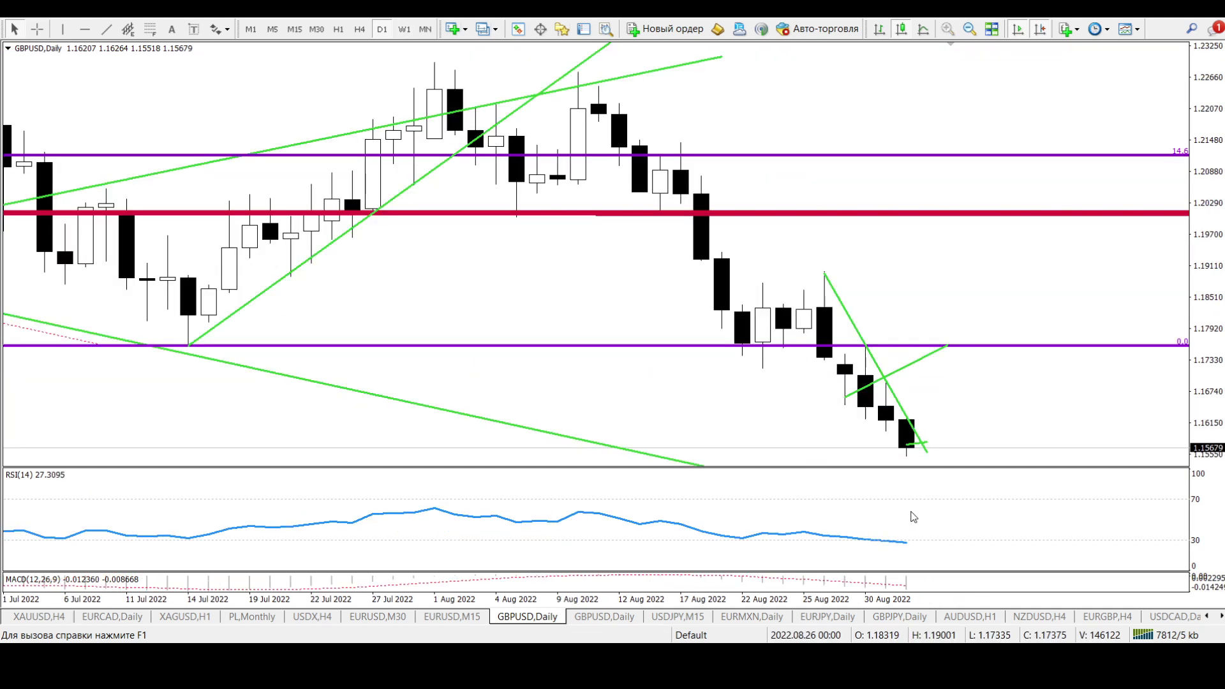
key("minus")
key("minus")
key("minus")
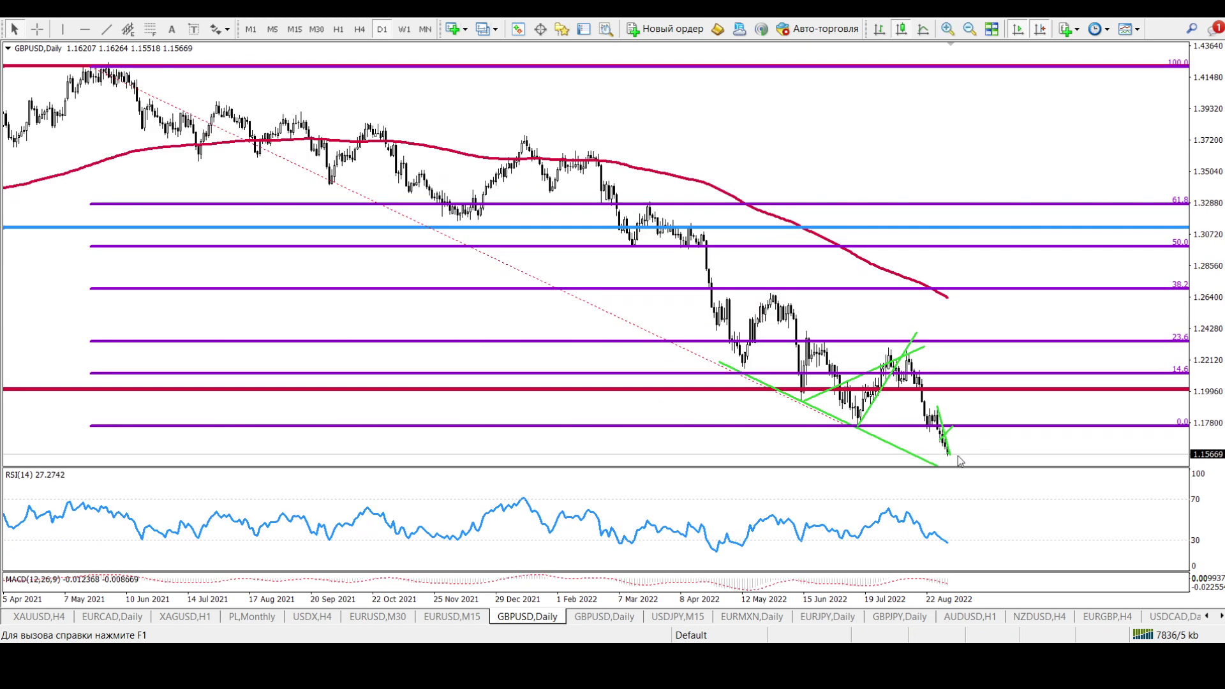
left_click(359, 28)
key("plus")
key("plus")
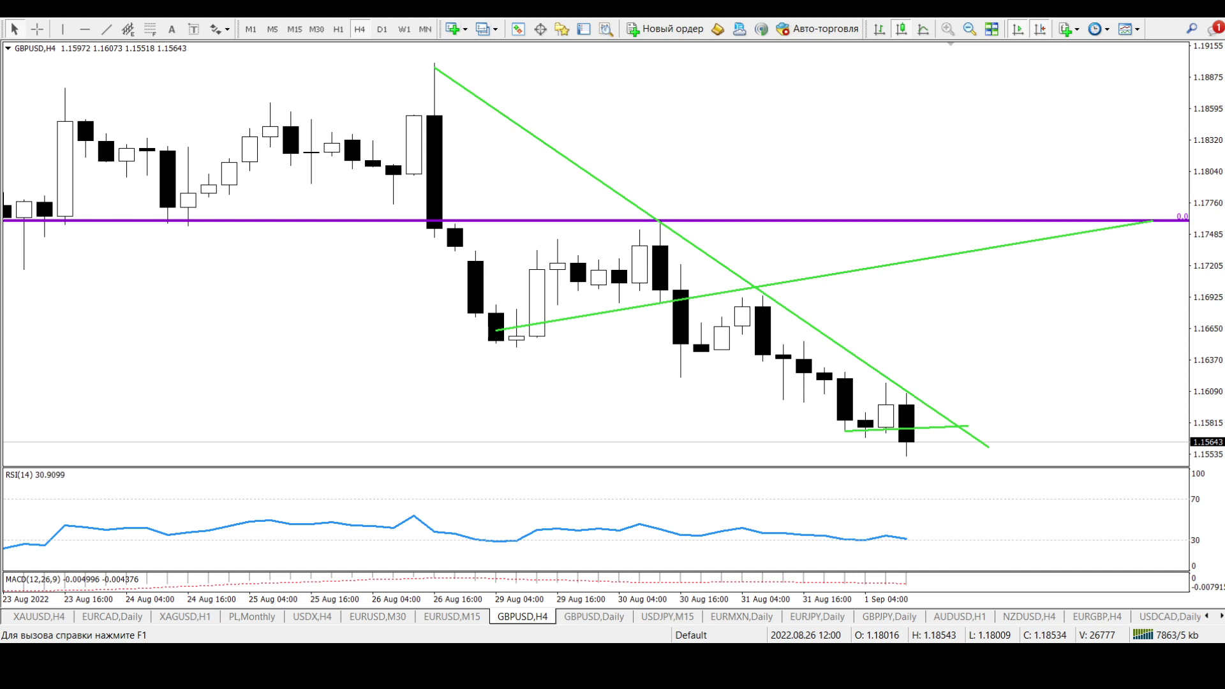
Zoom the GBPUSD H1 chart out to 23 Aug and read prices, then open the saved GBPUSD Daily chart.
left_click(340, 30)
key("minus")
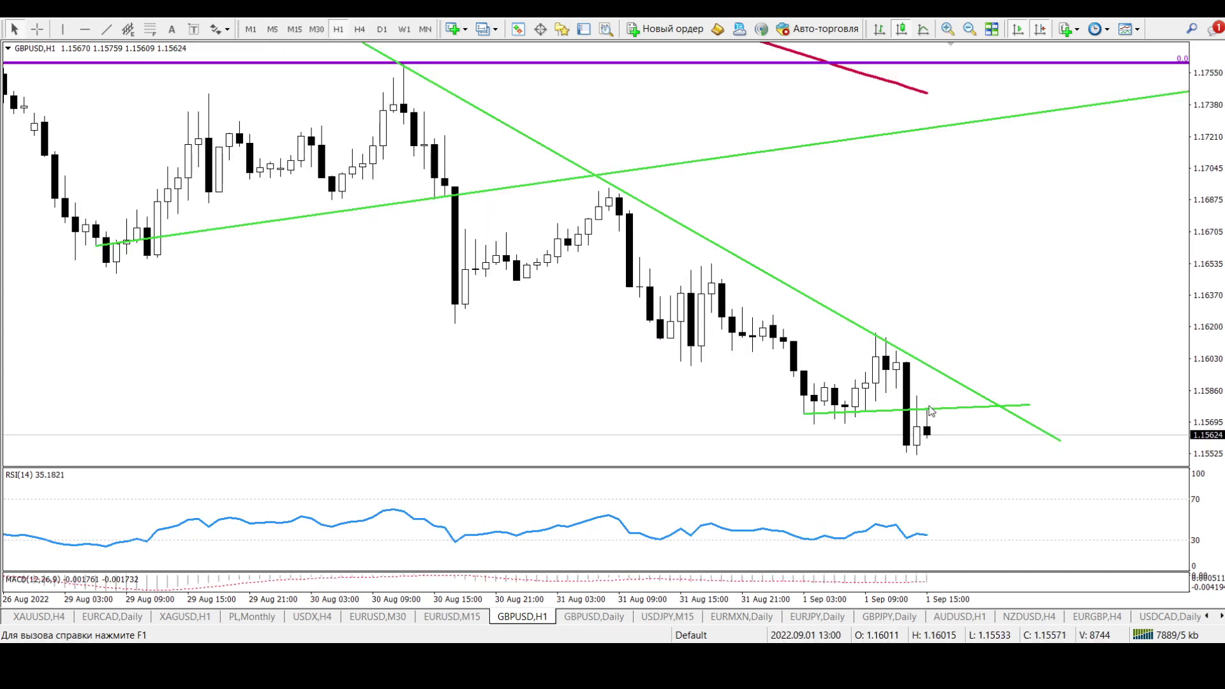
key("minus")
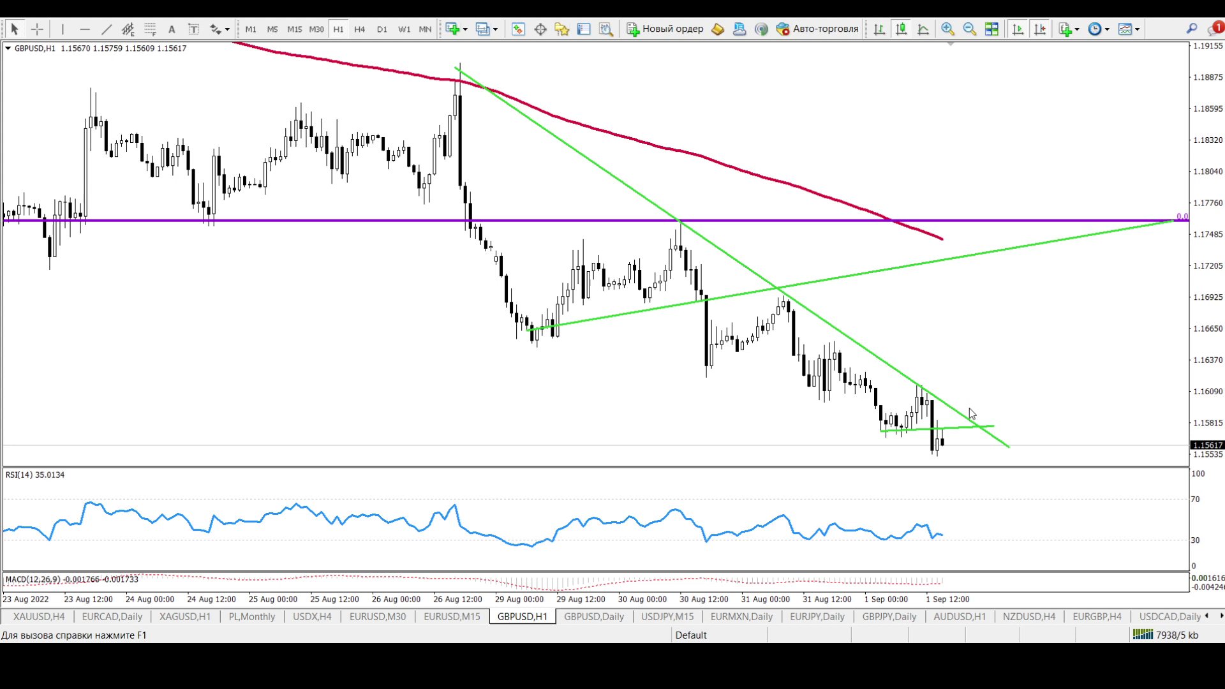
middle_click(992, 259)
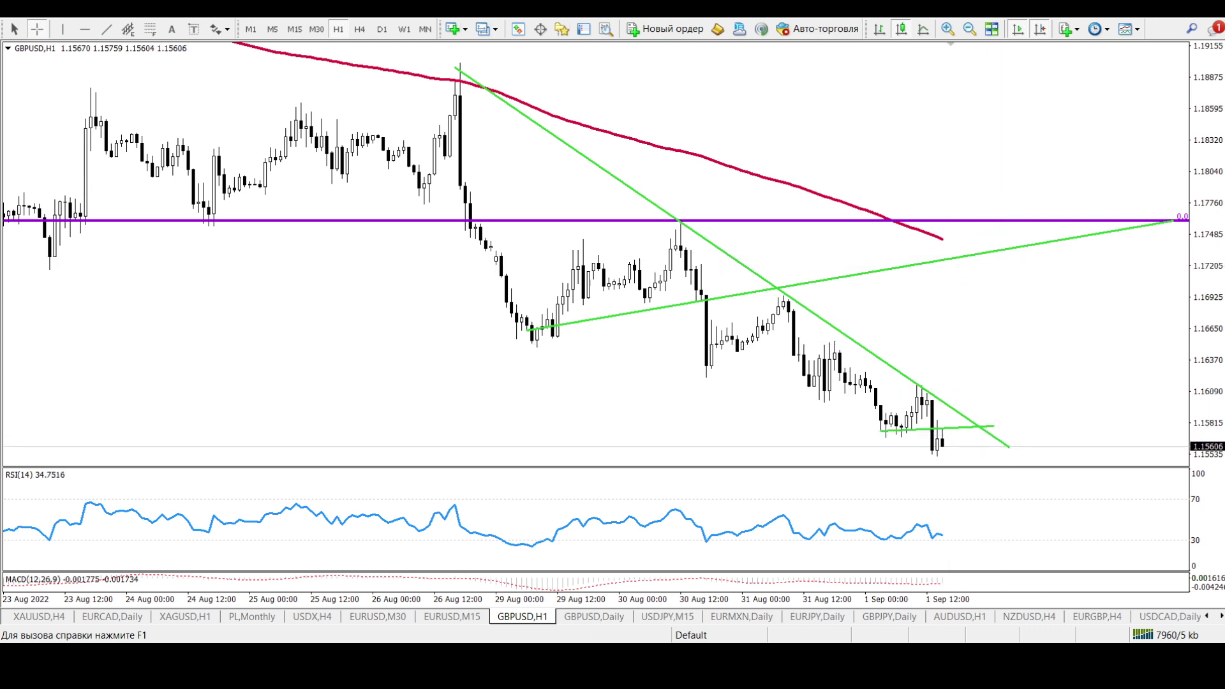
left_click(587, 621)
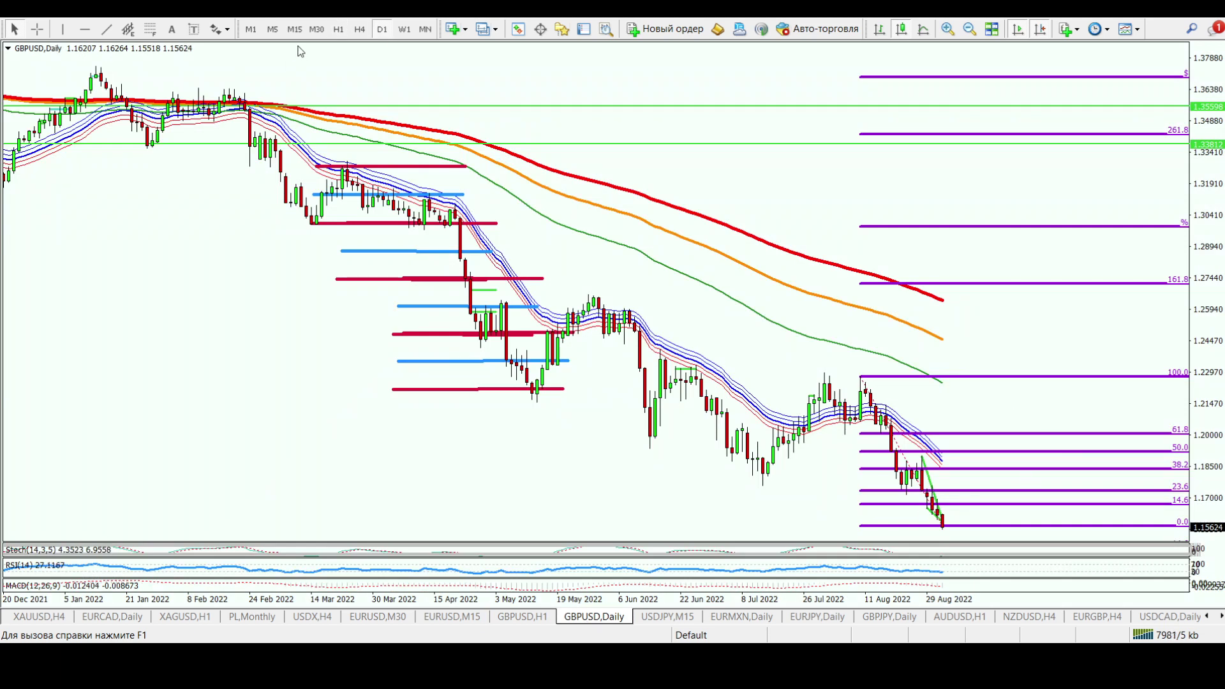
Show the GBPUSD M15 chart from 26 Aug and delete the lower and upper green trendlines.
left_click(294, 30)
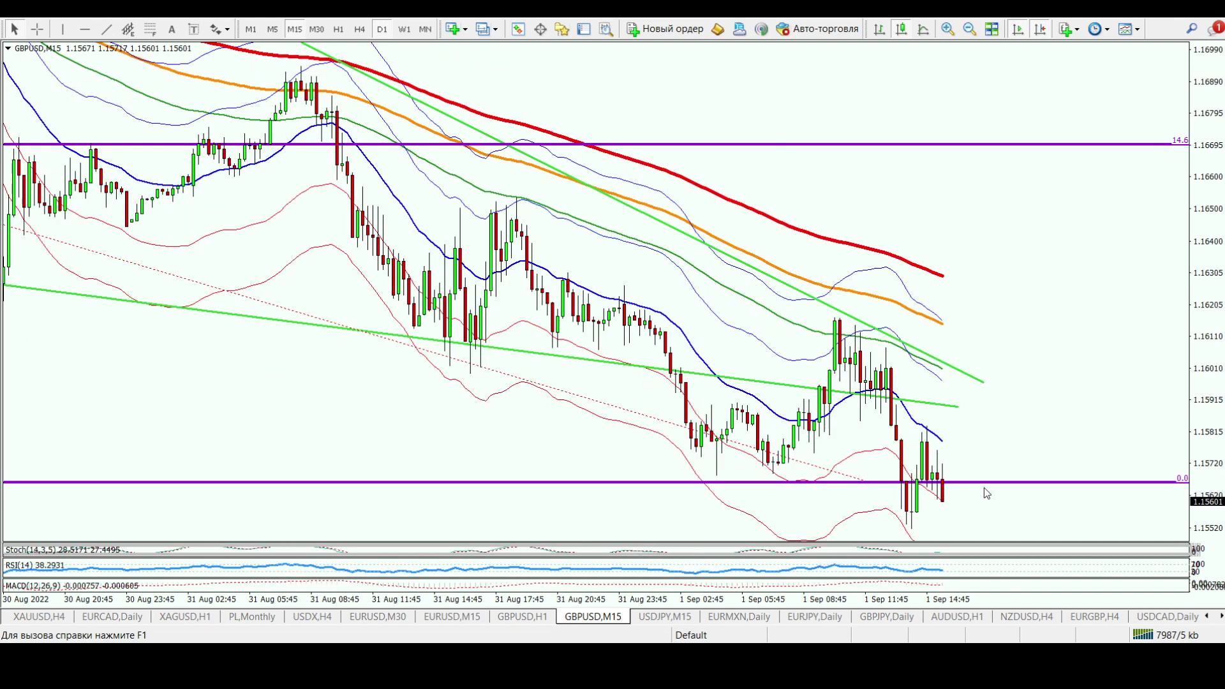
key("minus")
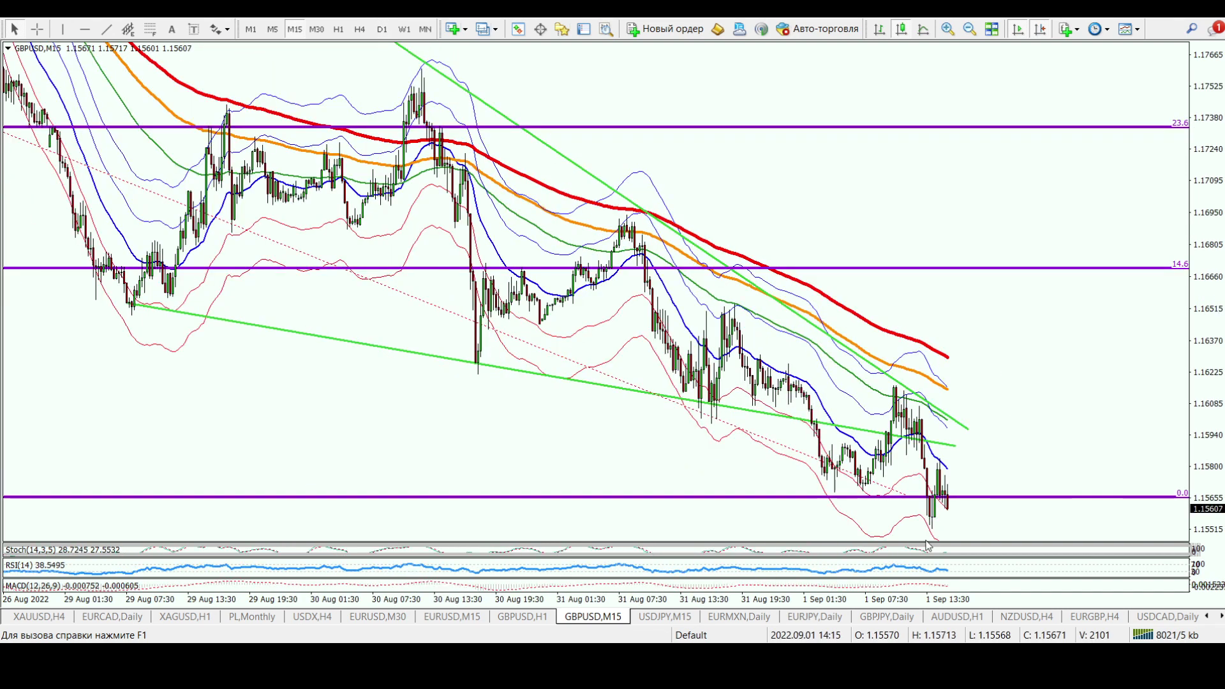
double_click(955, 445)
key("Delete")
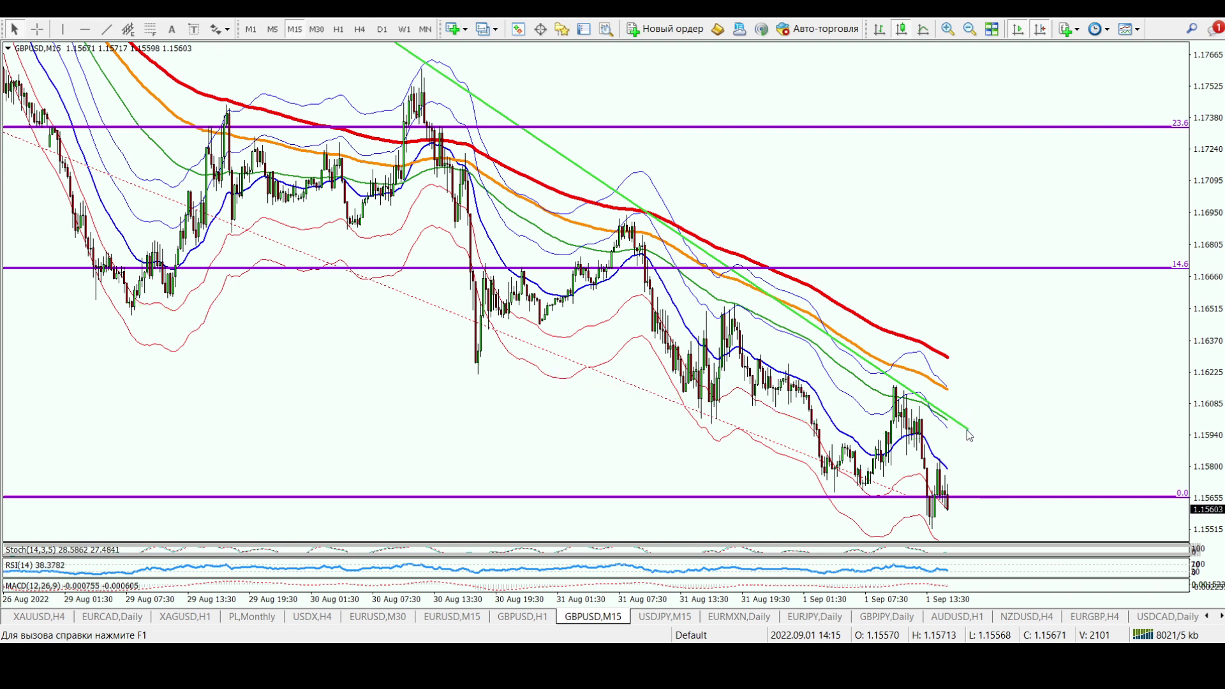
double_click(966, 427)
key("Delete")
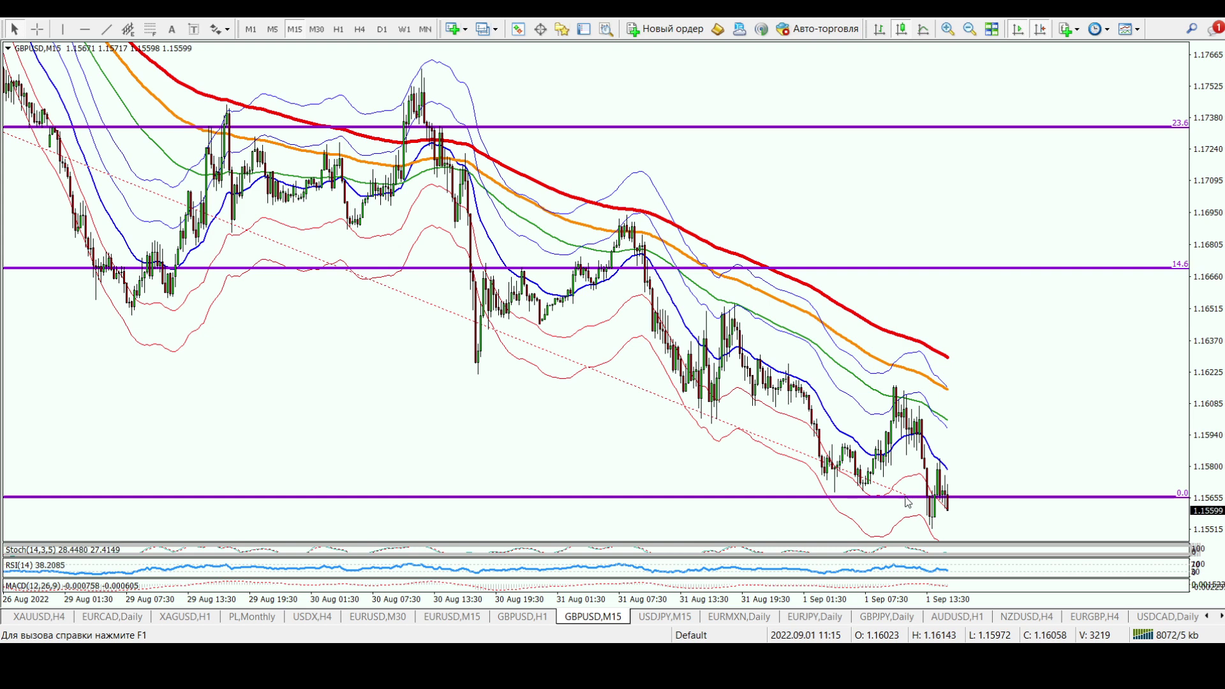
Move the Fibonacci 0.0 anchor to the 30 Aug low and verify price sits on the -14.6 level.
left_click_drag(911, 504, 132, 313)
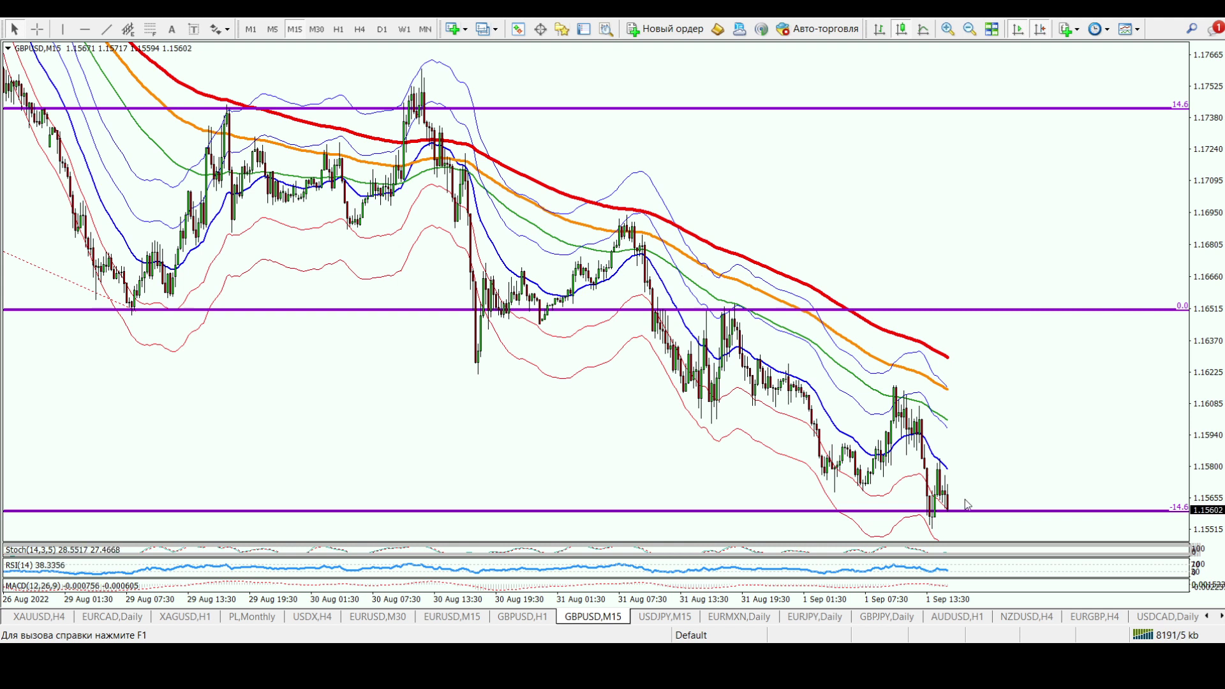
middle_click(959, 500)
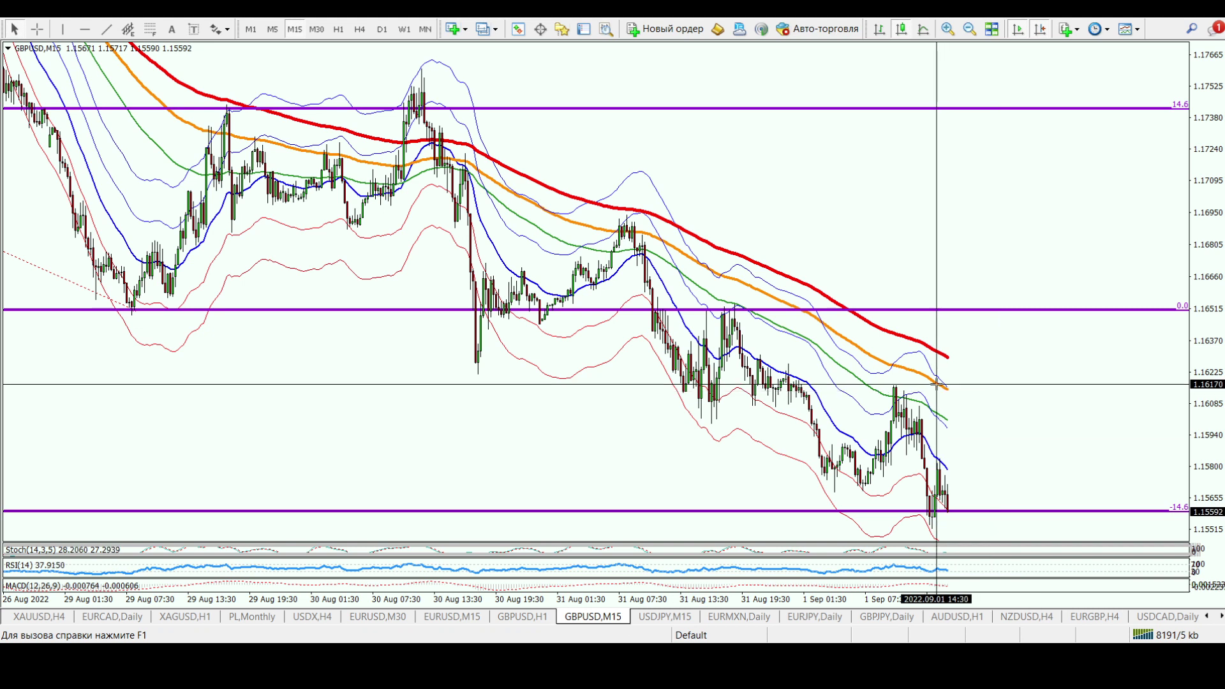
middle_click(980, 386)
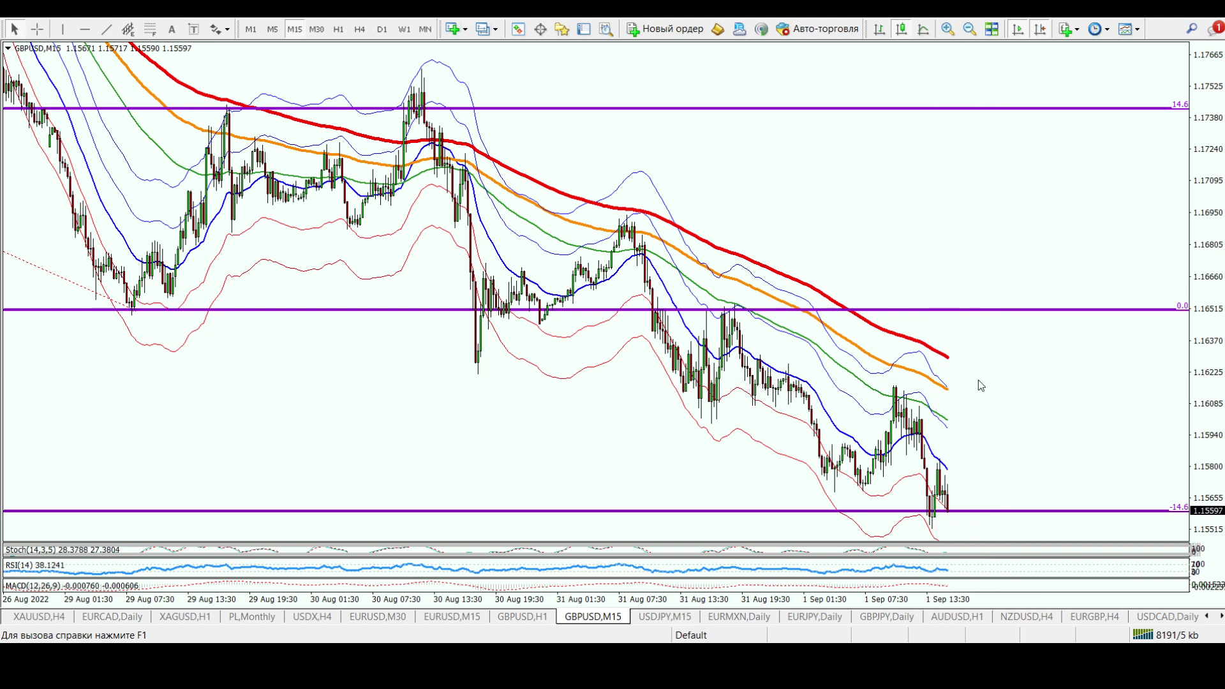
middle_click(994, 482)
middle_click(993, 482)
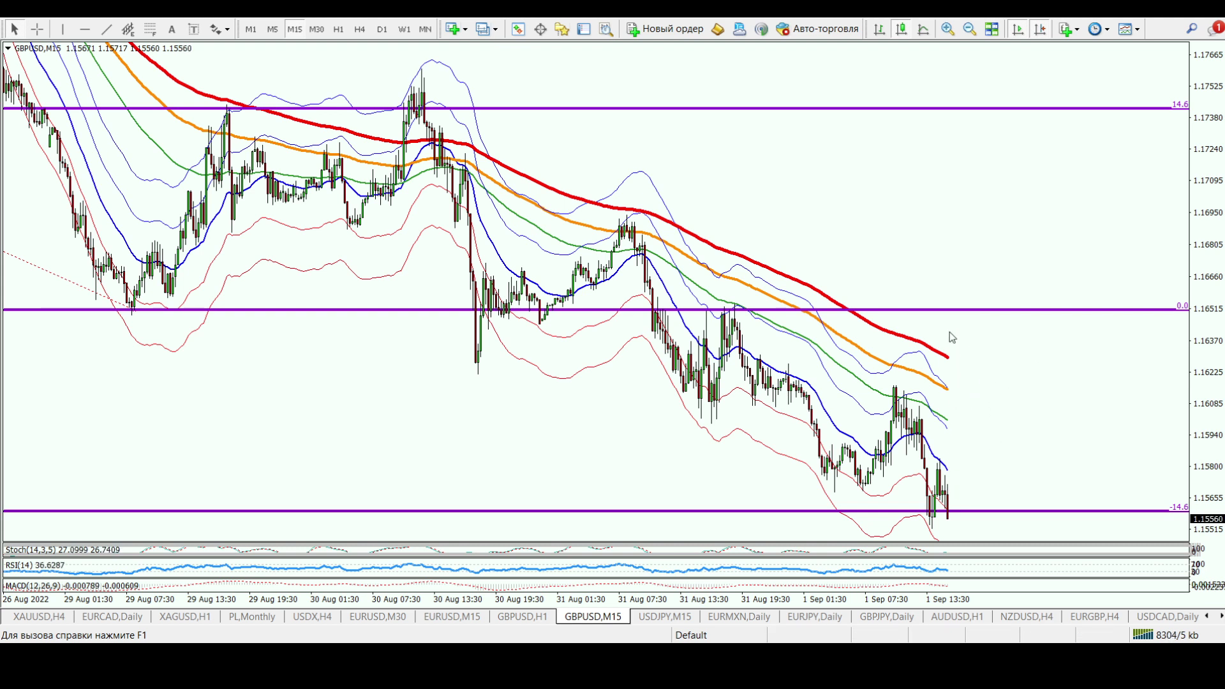
Compress and reset the GBPUSD M15 price scale, reading a price level and the latest candles' price.
left_click_drag(1220, 411, 1220, 492)
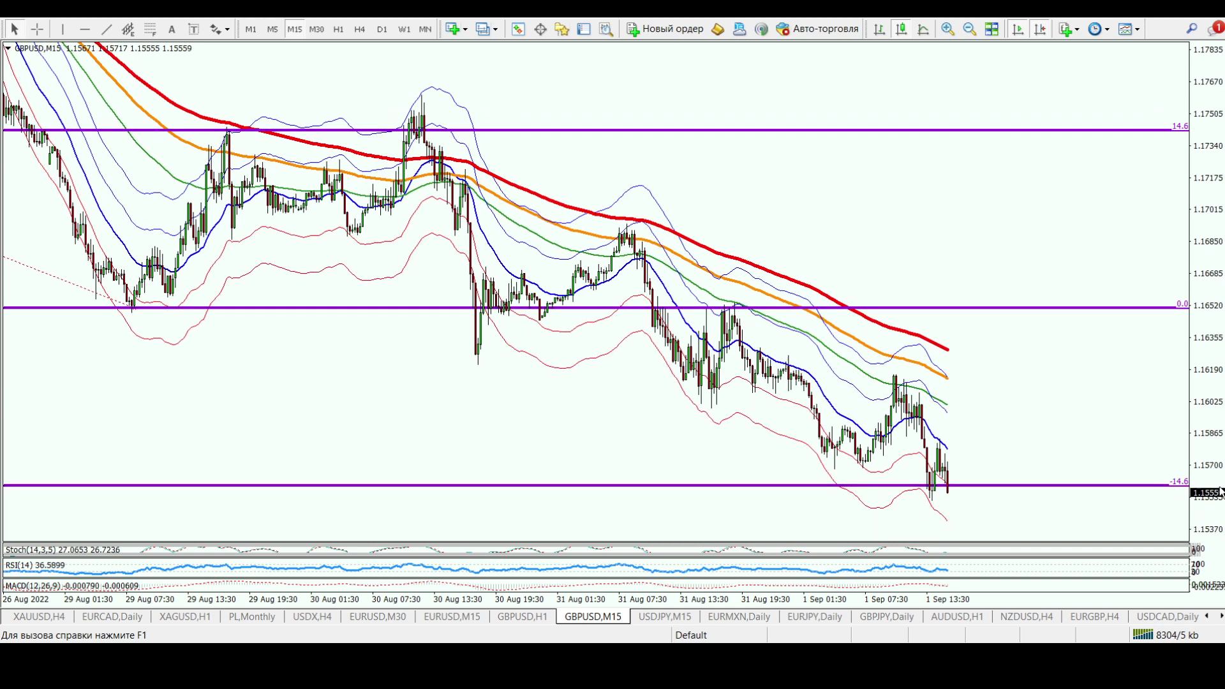
double_click(1212, 460)
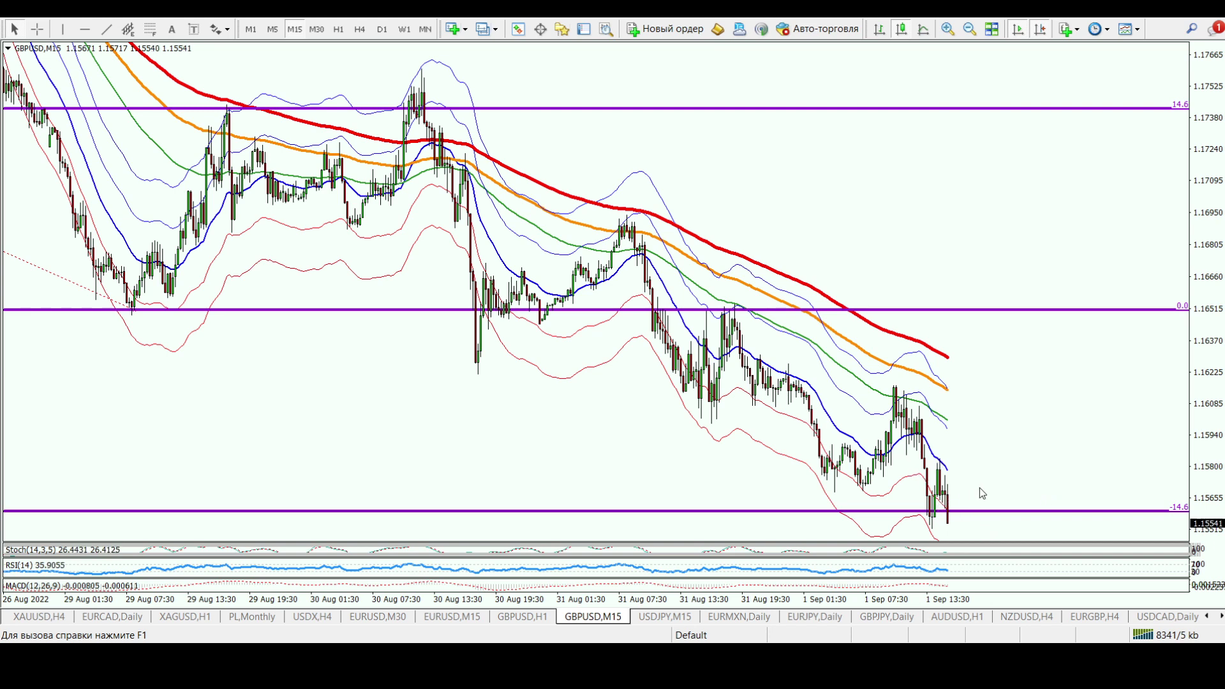
middle_click(1036, 189)
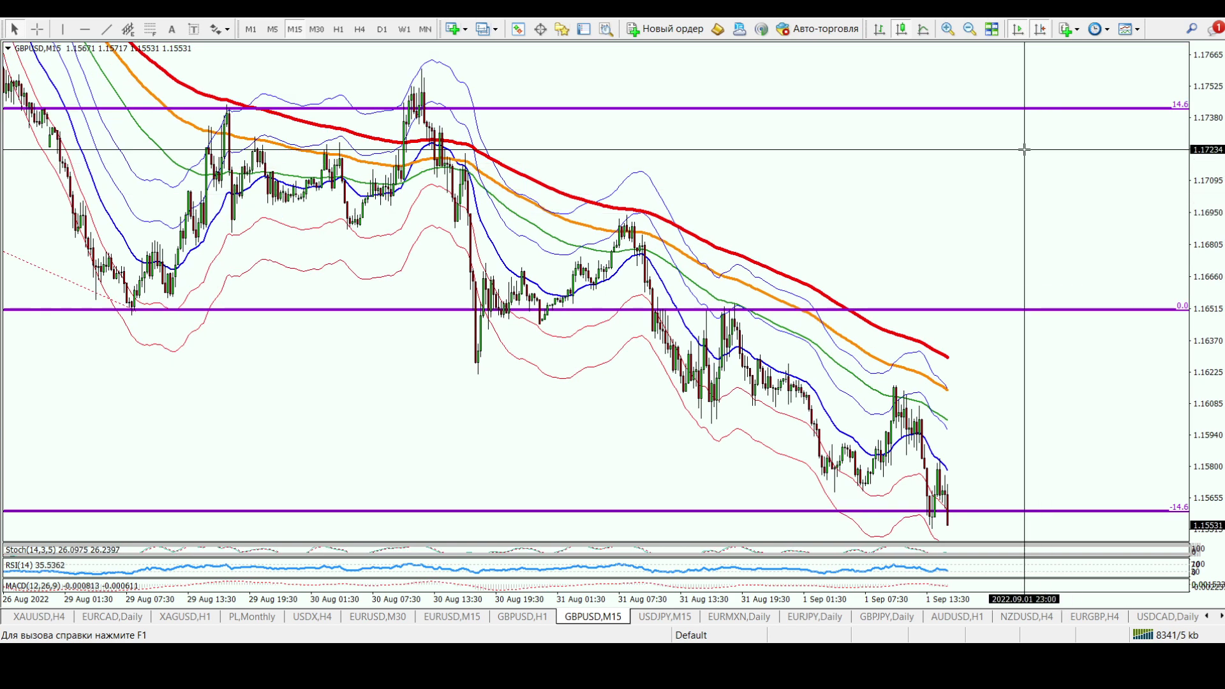
middle_click(982, 122)
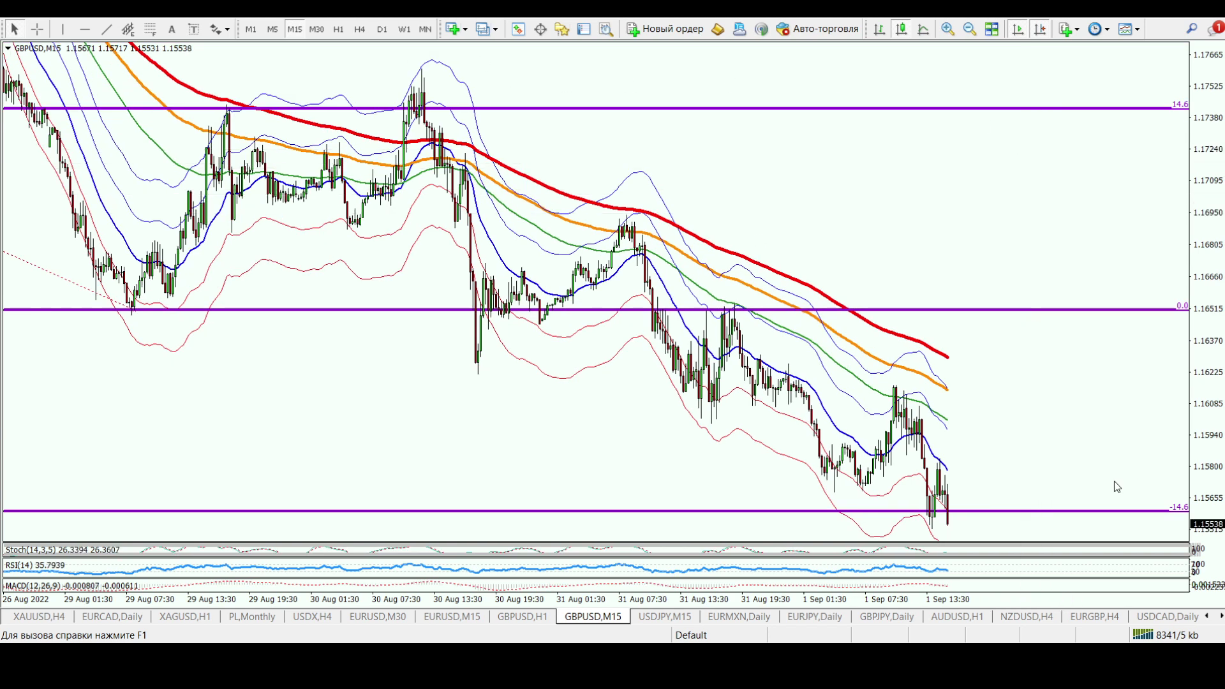
middle_click(966, 459)
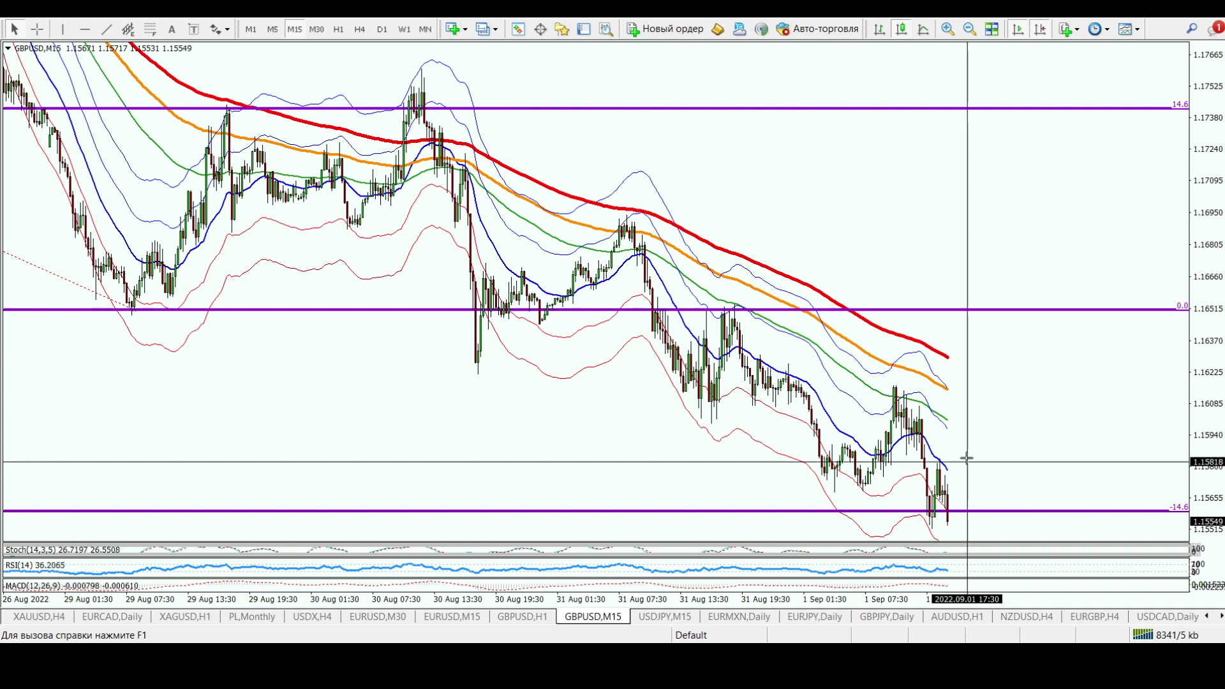
middle_click(966, 458)
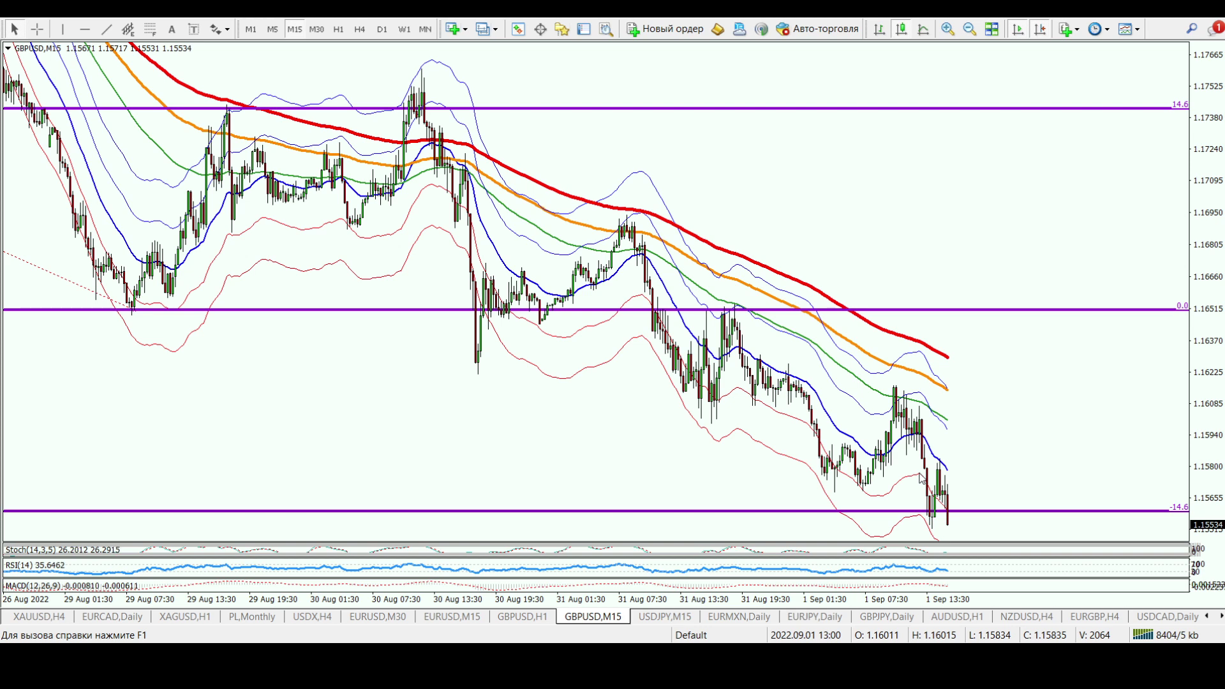
Show the trendline GBPUSD chart on H4, compressed to reveal the 23.6 level.
left_click(521, 621)
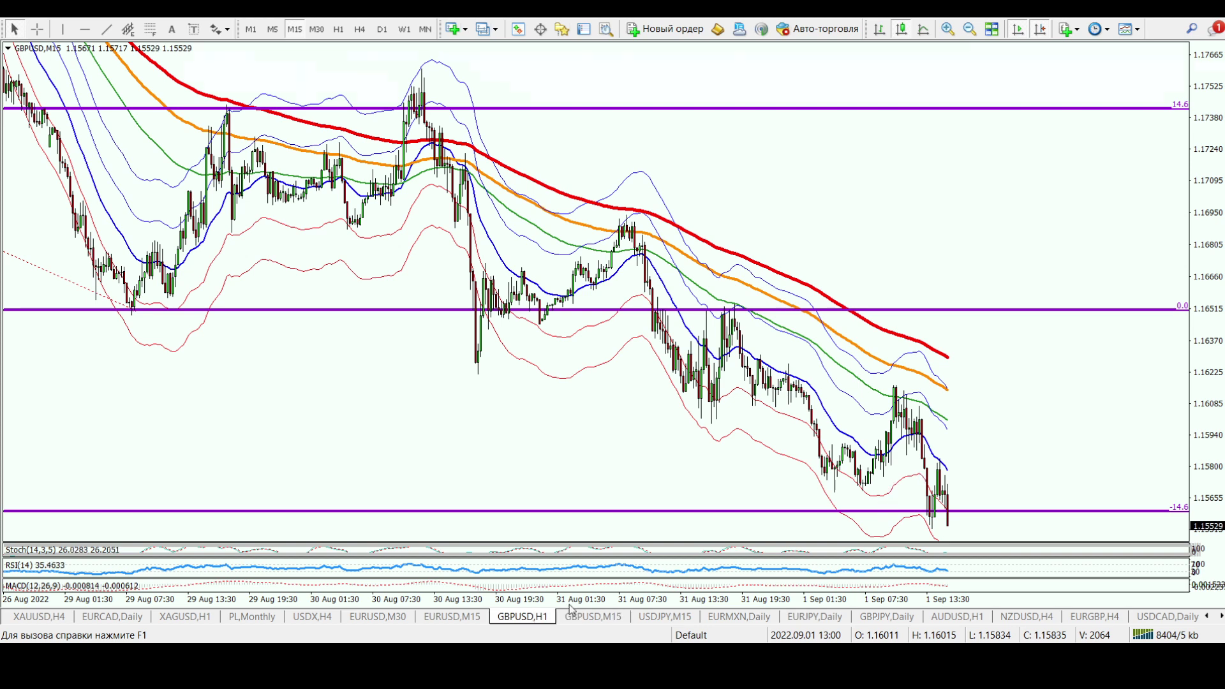
left_click(361, 29)
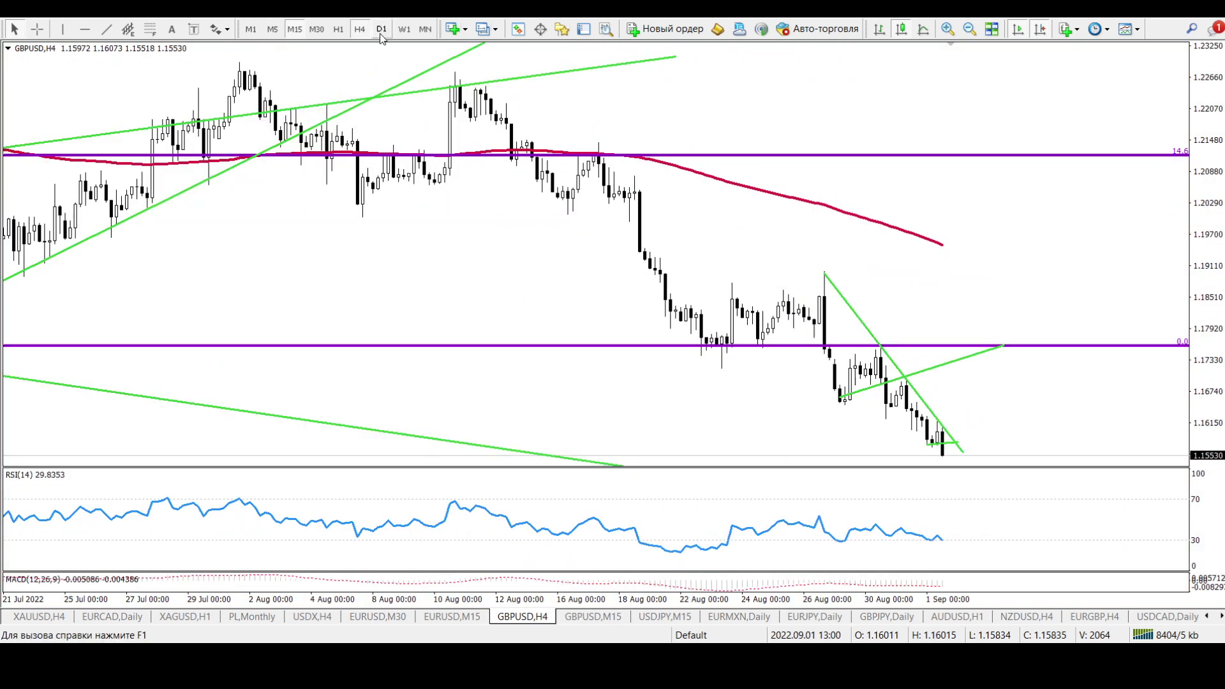
left_click_drag(1215, 284, 1218, 399)
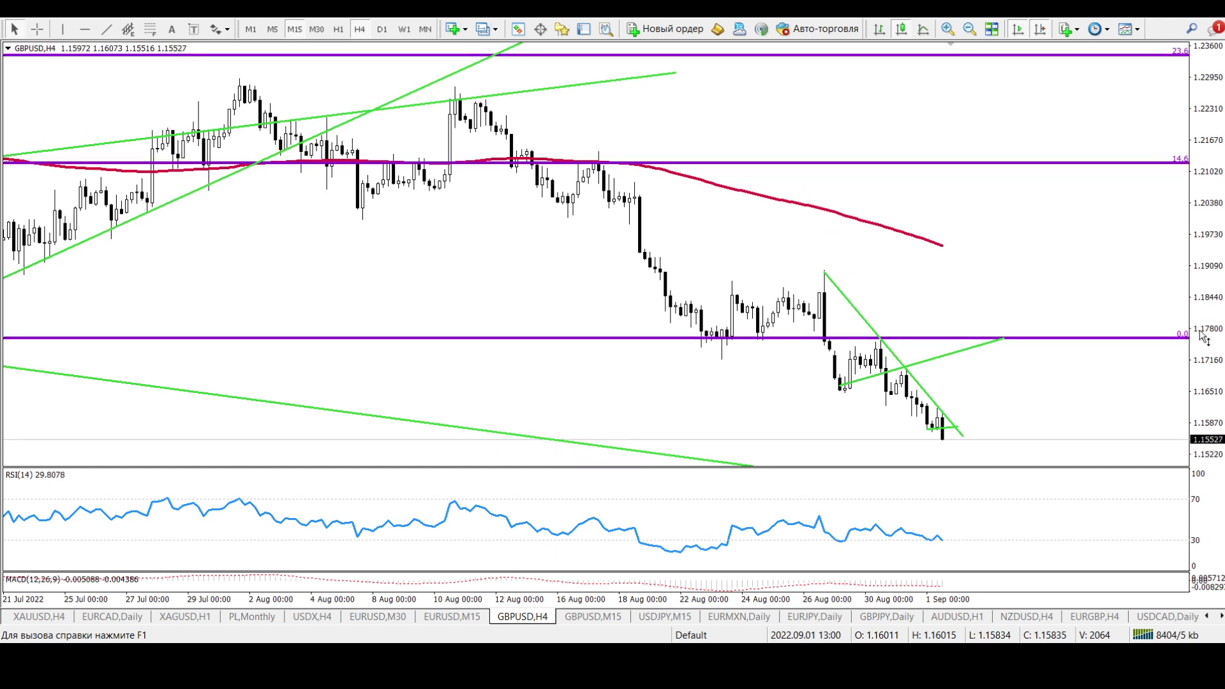